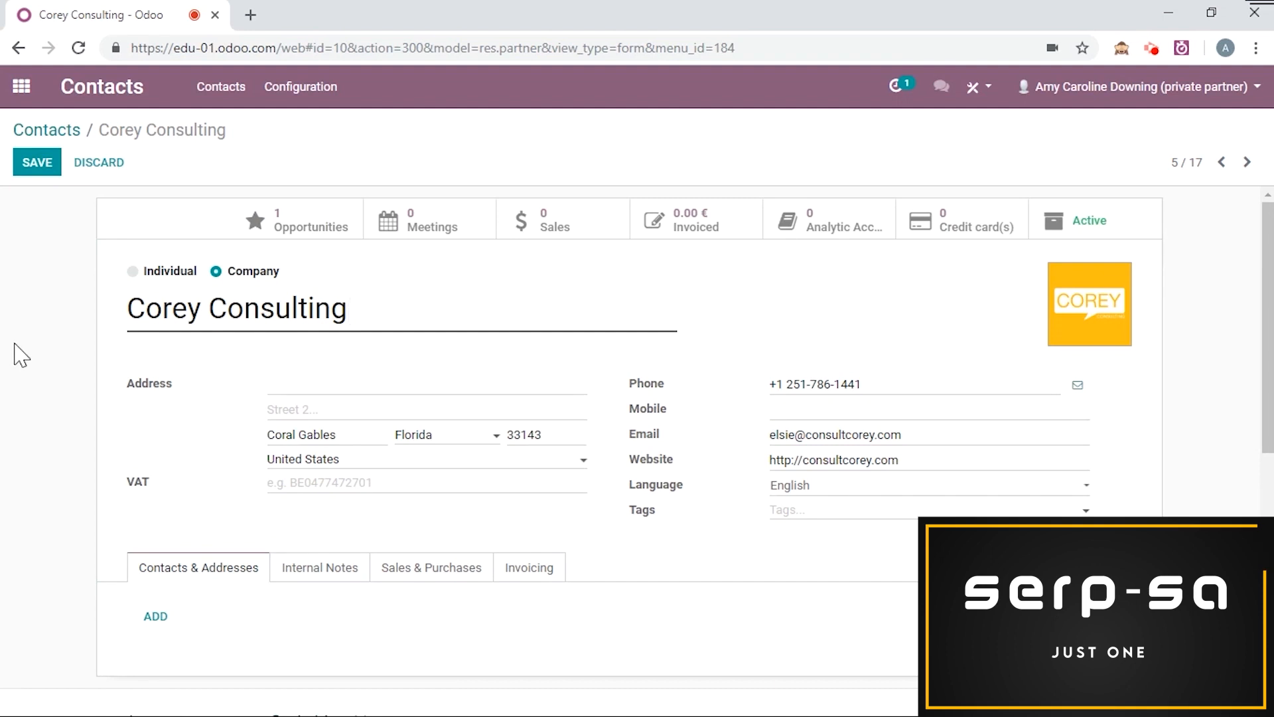
Review the Corey Consulting form, including a blank related contact entry under Contacts & Addresses, and discard that entry.
scroll(7, 350, "down", 2)
scroll(7, 350, "up", 2)
scroll(194, 426, "down", 2)
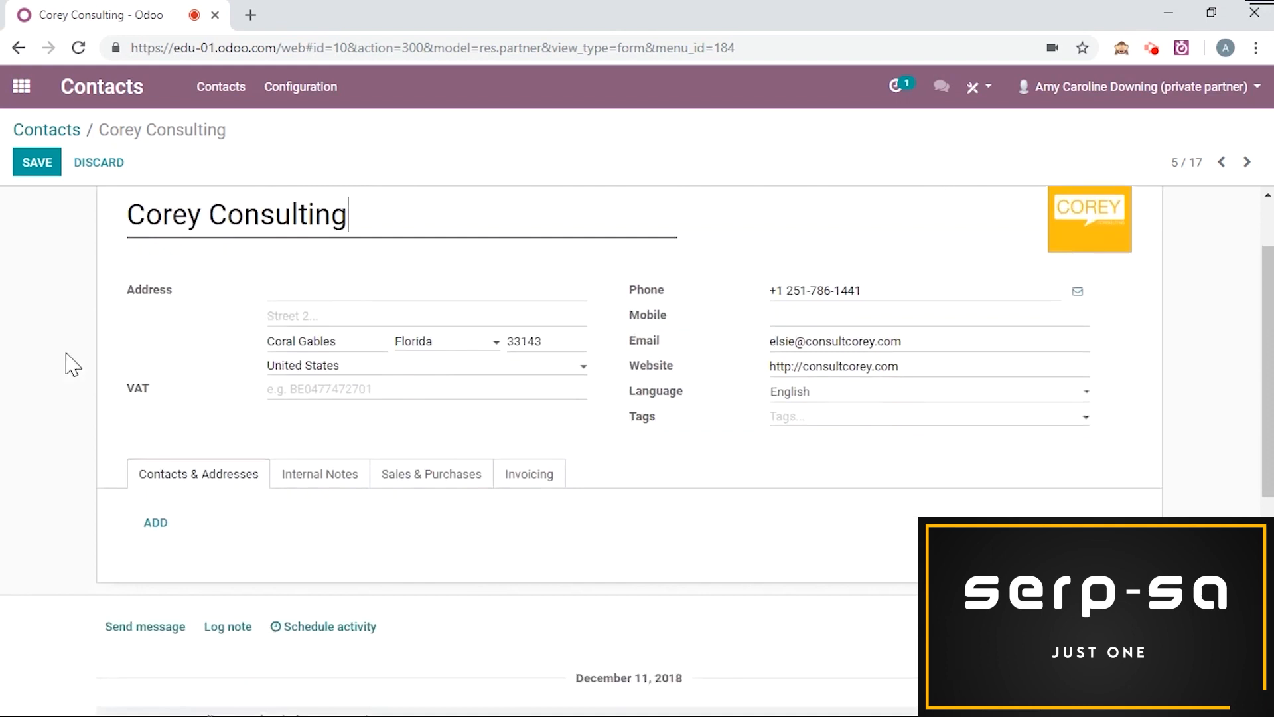
scroll(284, 522, "up", 2)
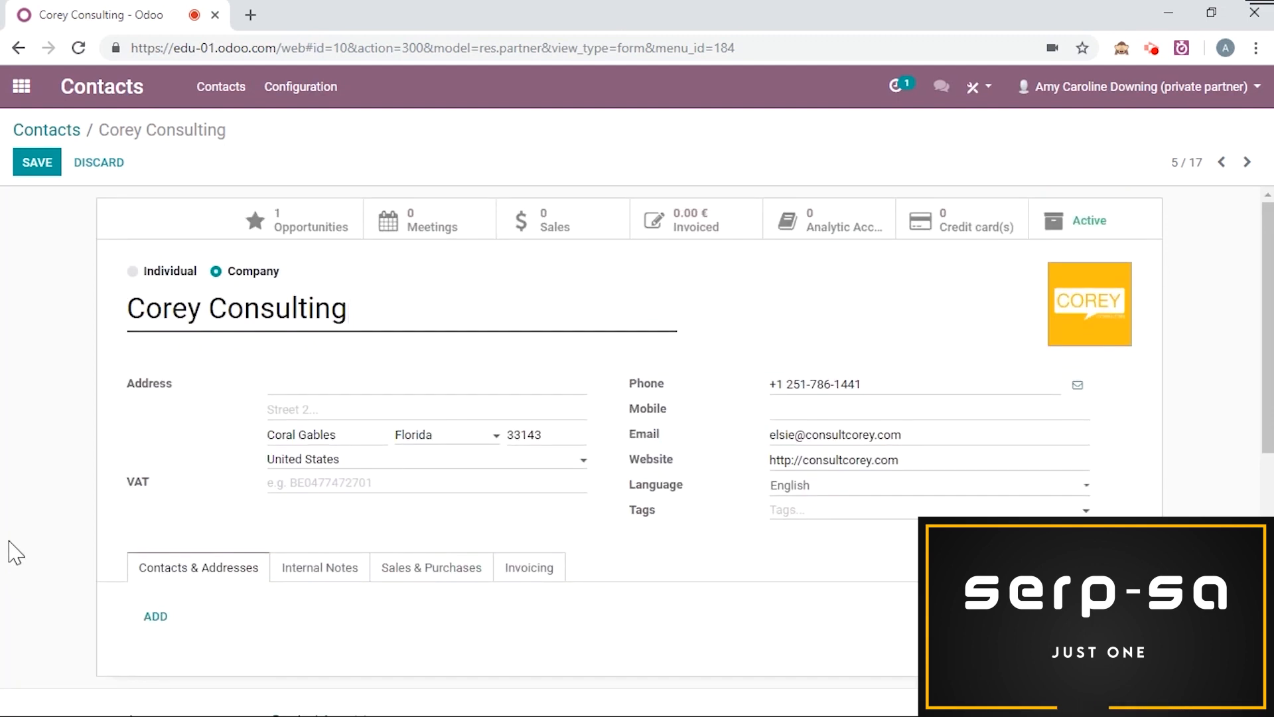
left_click(158, 616)
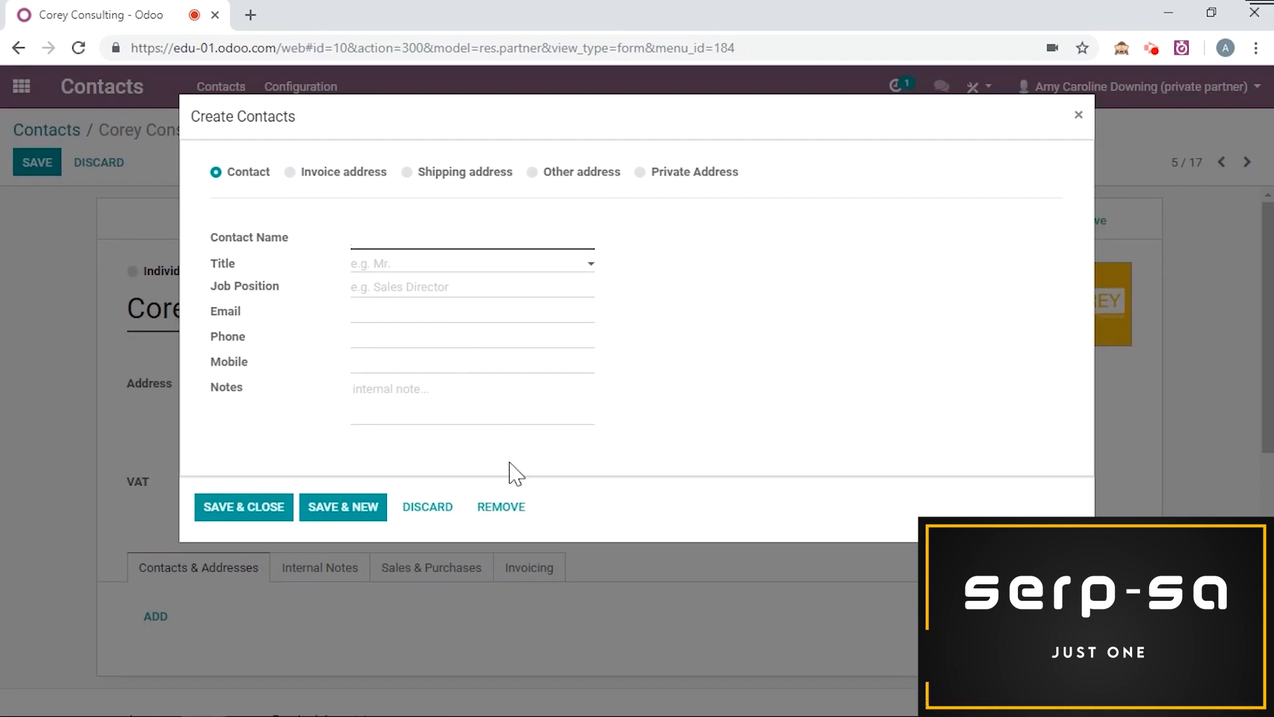
left_click(439, 508)
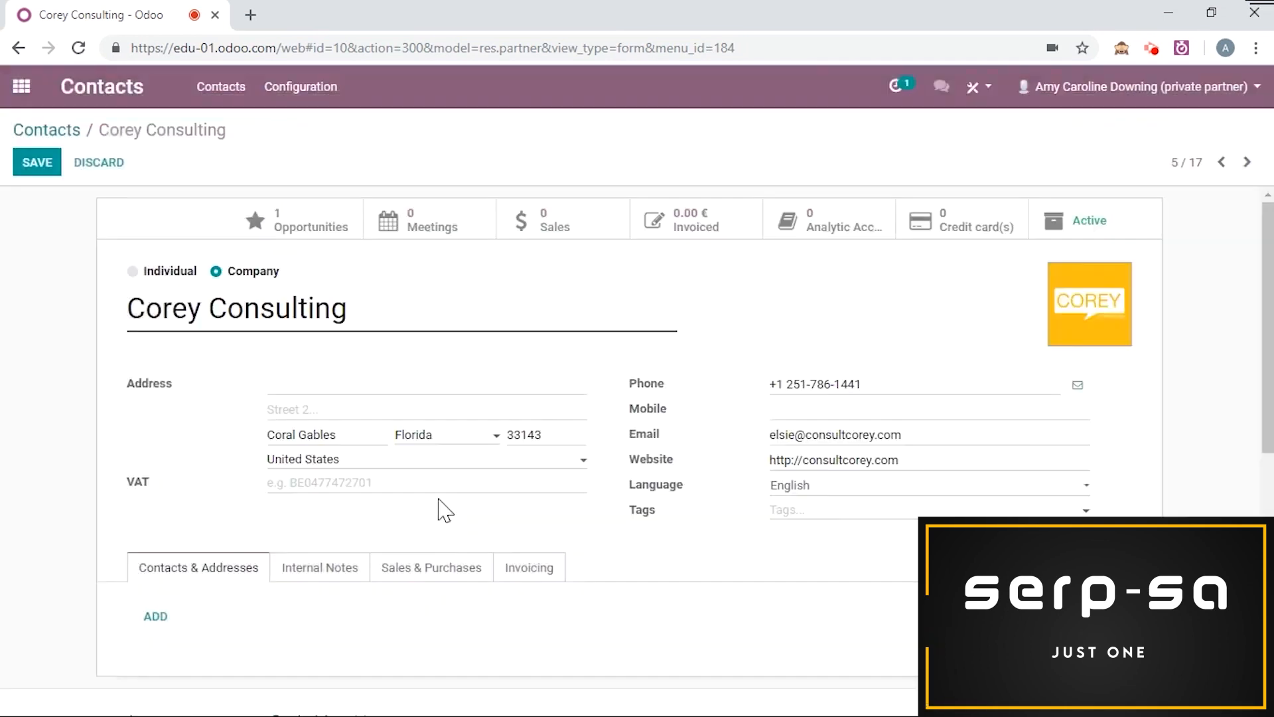
Examine Corey Consulting's internal notes, sales and purchase settings and invoicing details, and save the record.
left_click(322, 572)
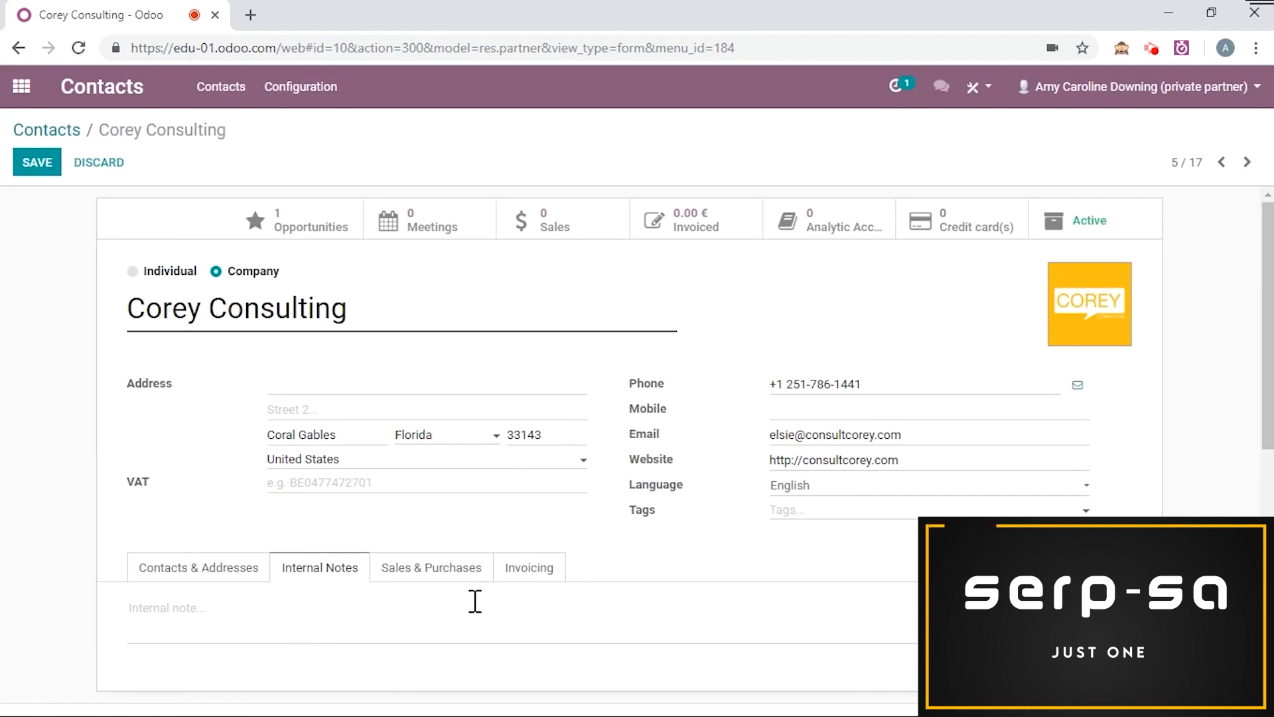
left_click(454, 572)
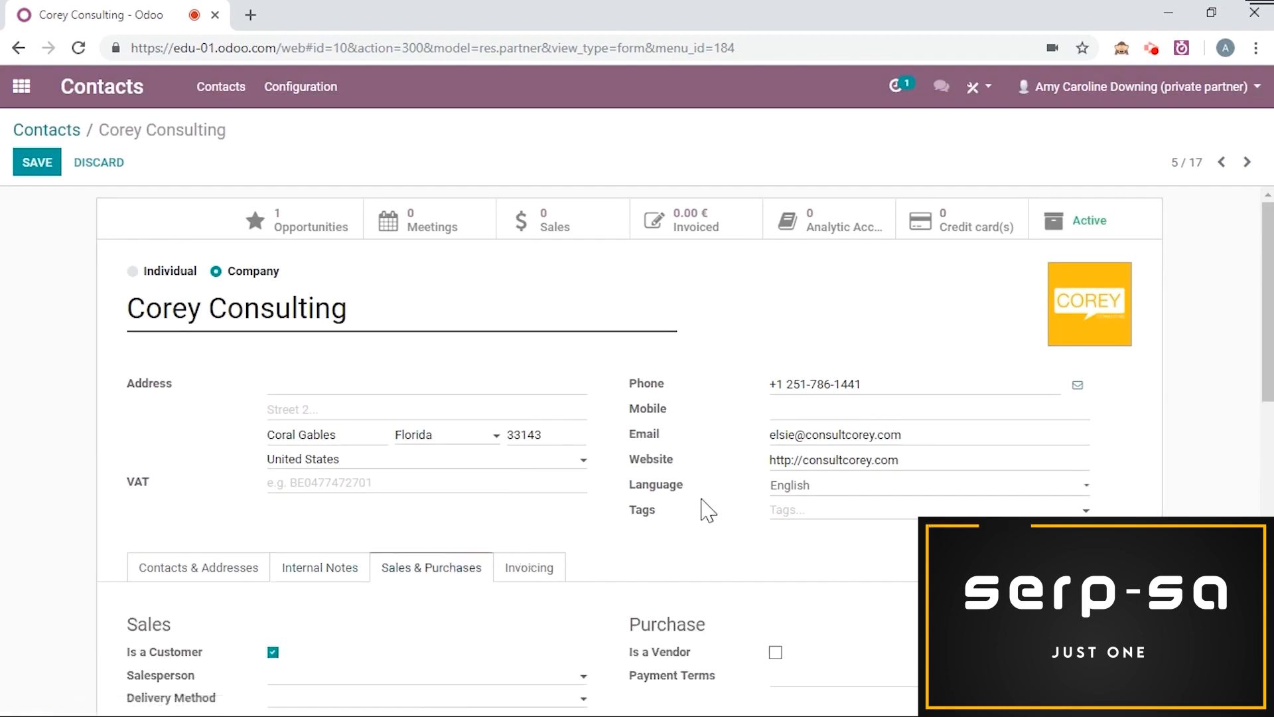
scroll(763, 495, "down", 1)
scroll(603, 370, "down", 1)
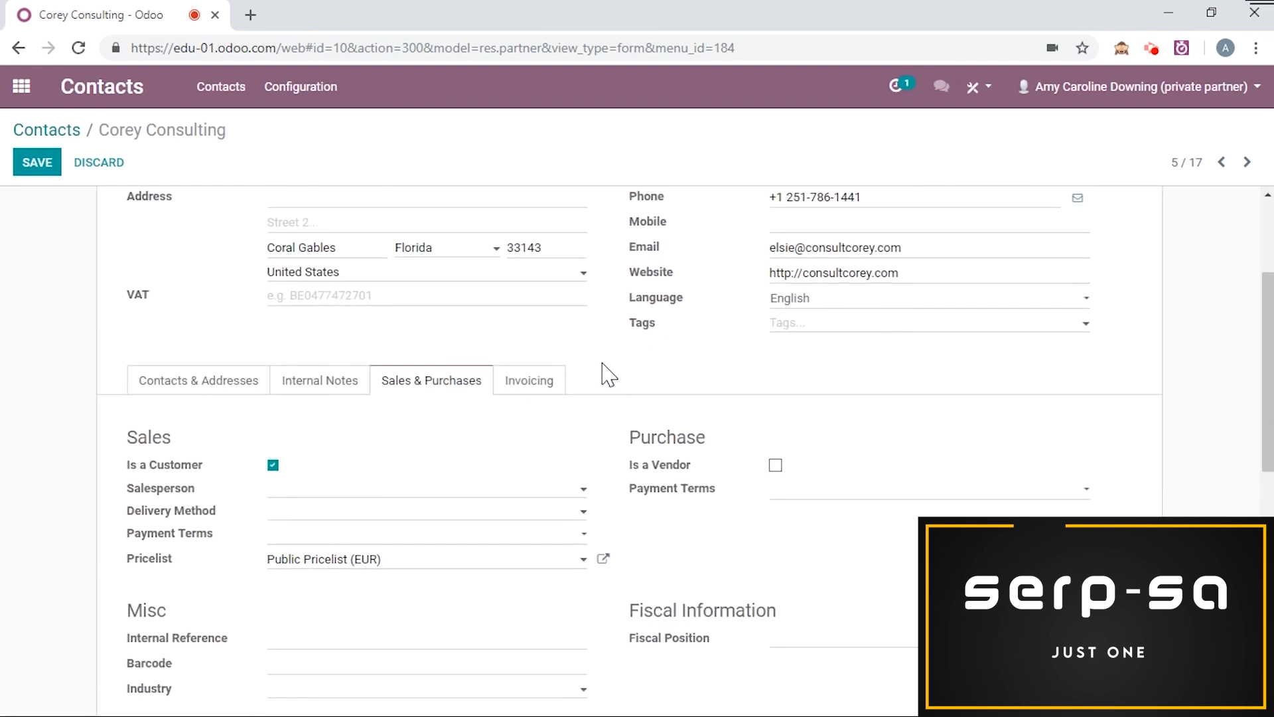
scroll(600, 372, "down", 1)
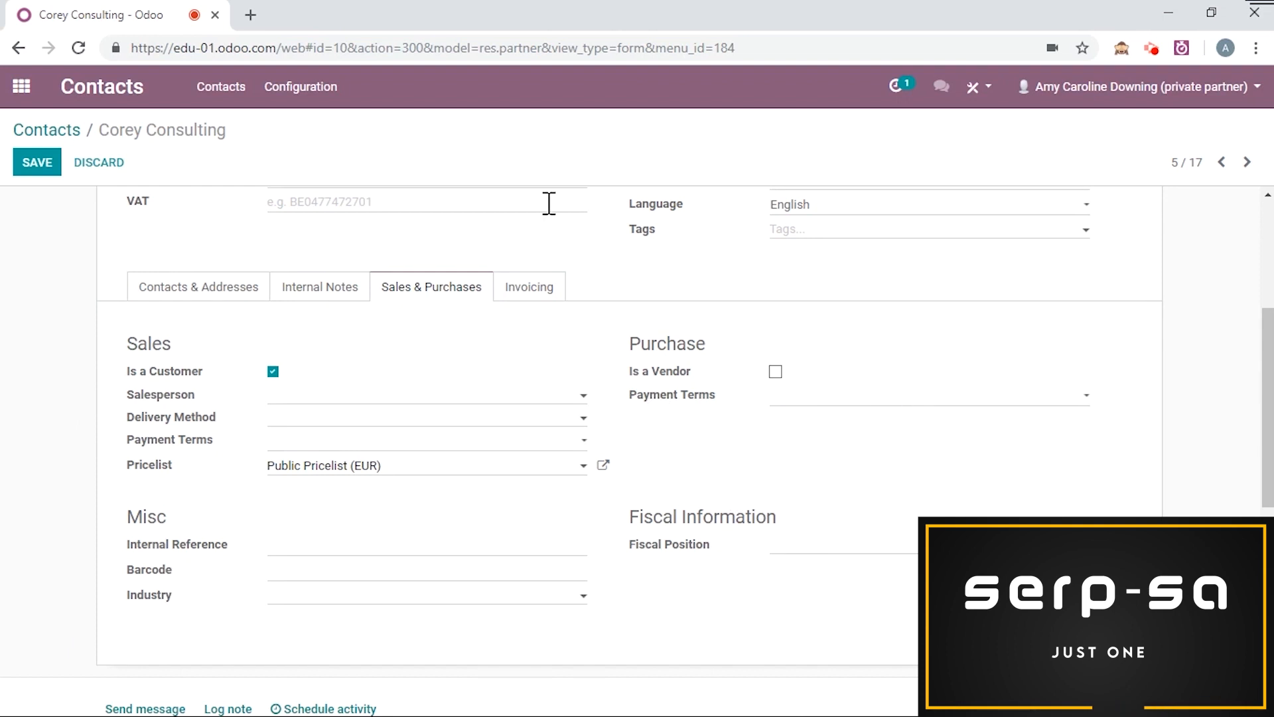
left_click(543, 293)
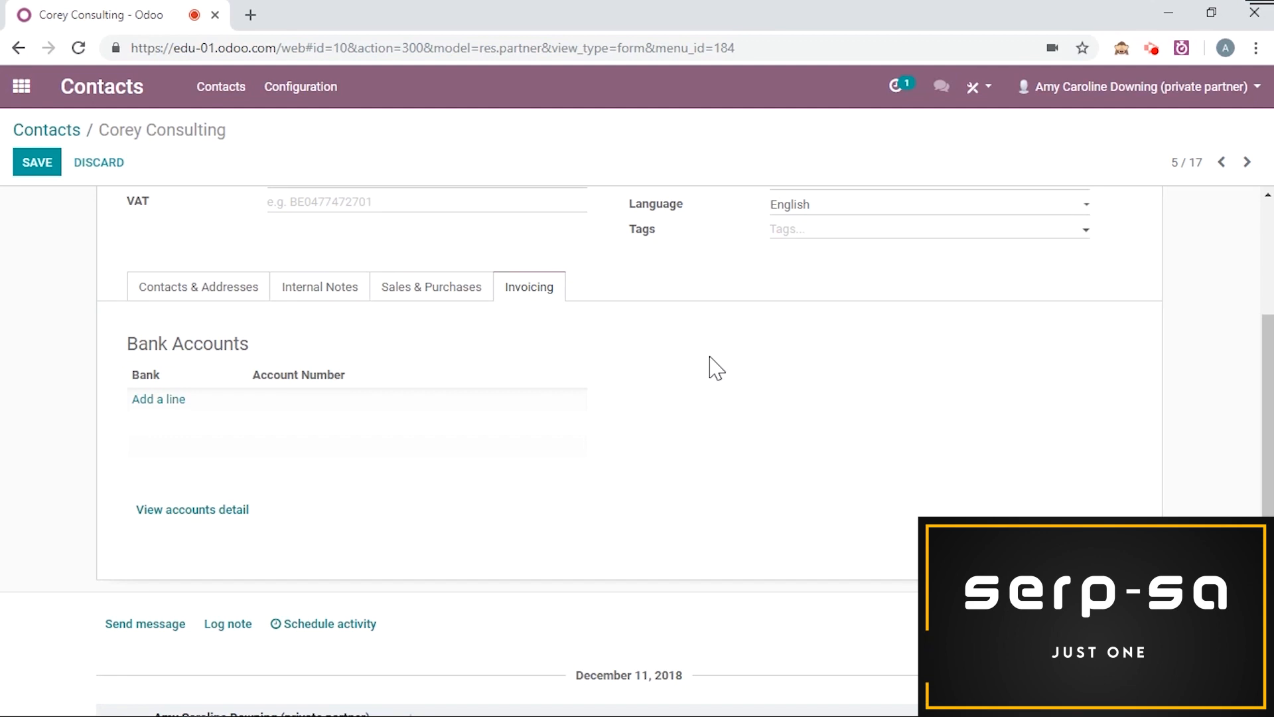
scroll(709, 369, "up", 5)
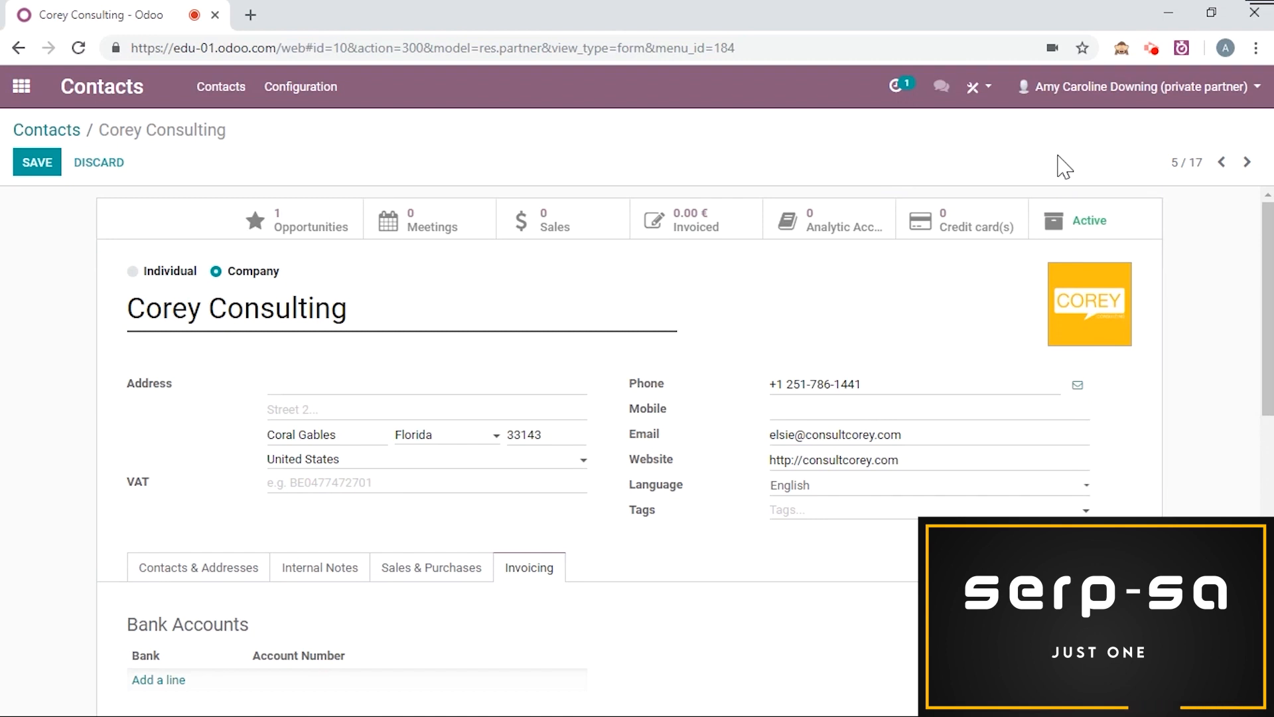
left_click(37, 164)
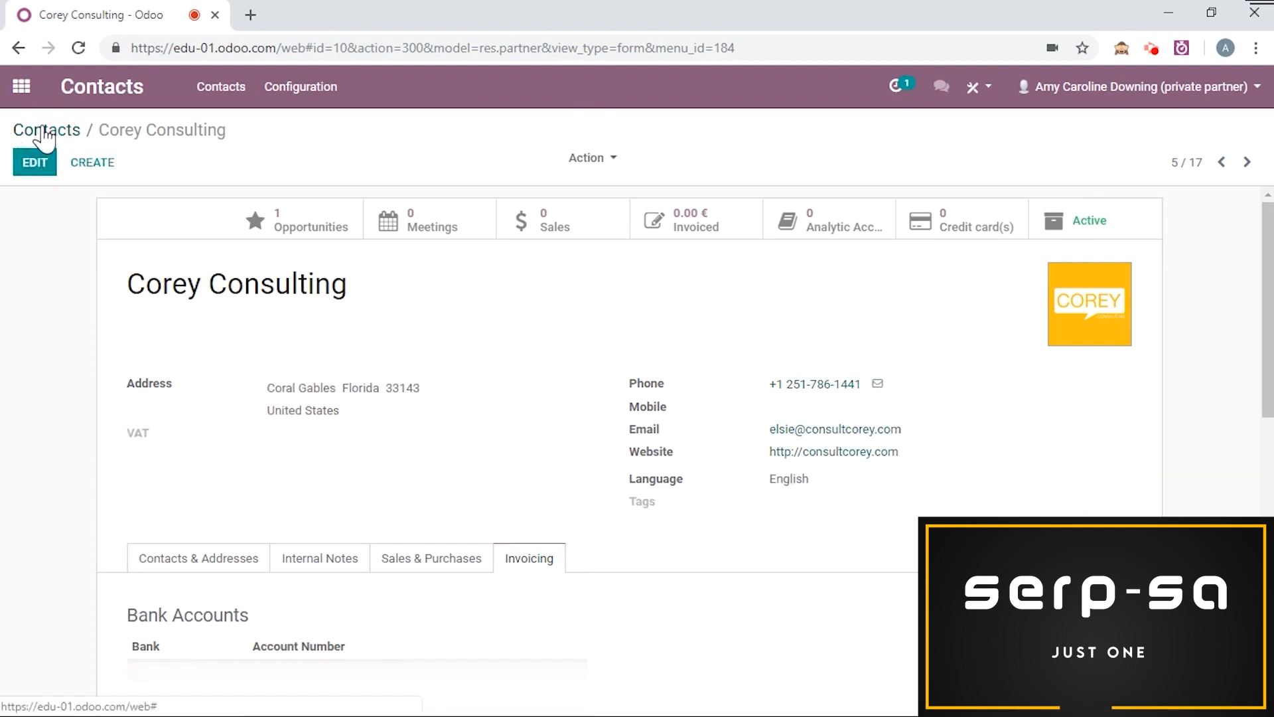
Edit the first individual contact in the contacts overview and assign Corey Consulting as its company.
left_click(44, 133)
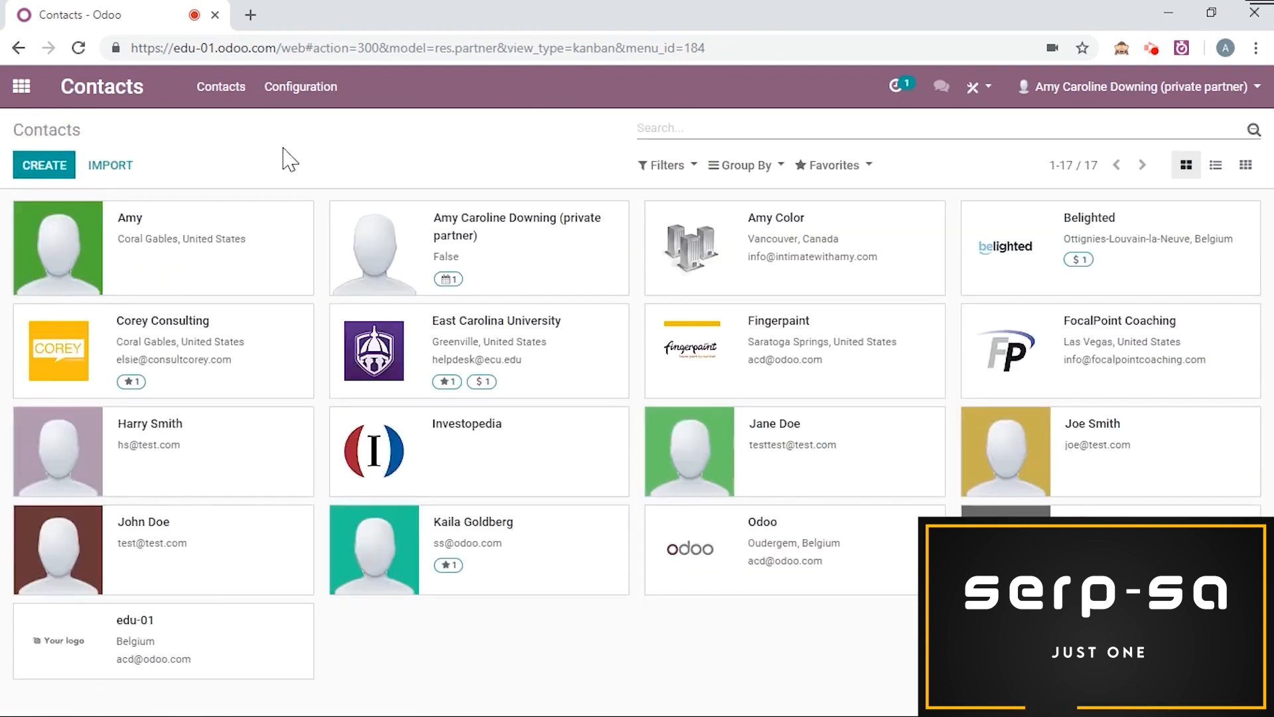
left_click(260, 260)
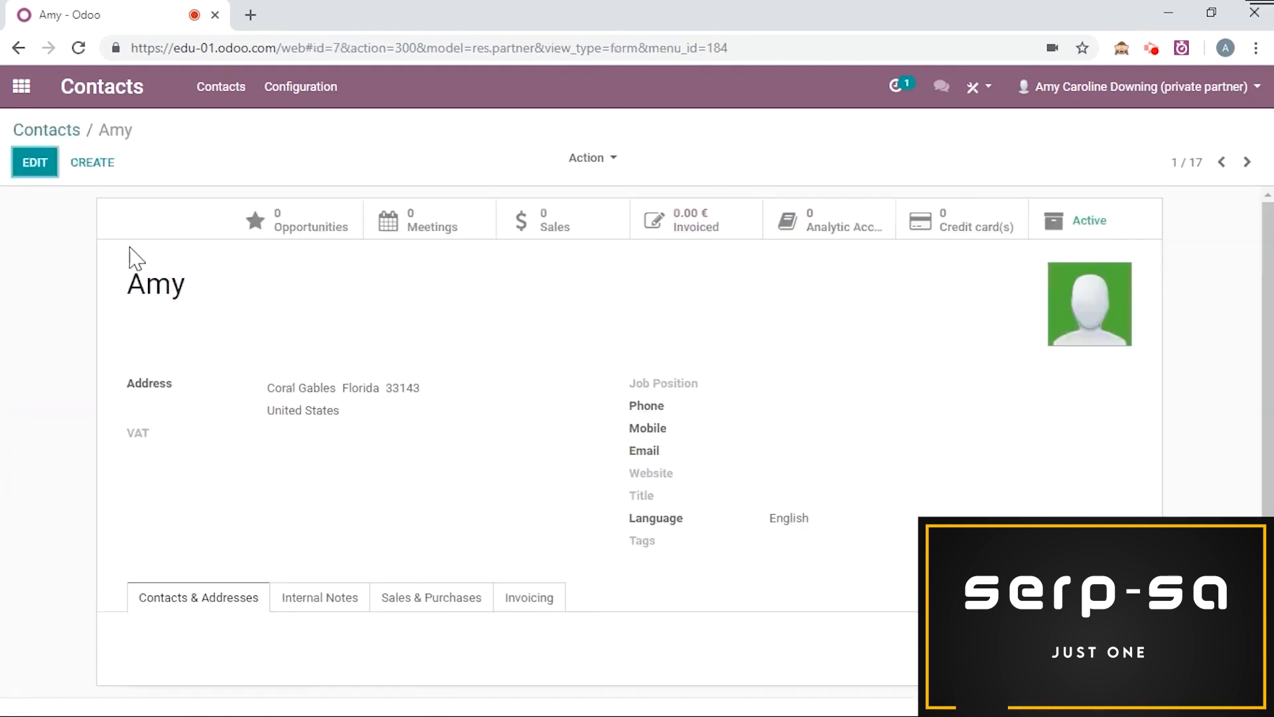
left_click(37, 166)
scroll(184, 240, "down", 1)
scroll(96, 271, "up", 1)
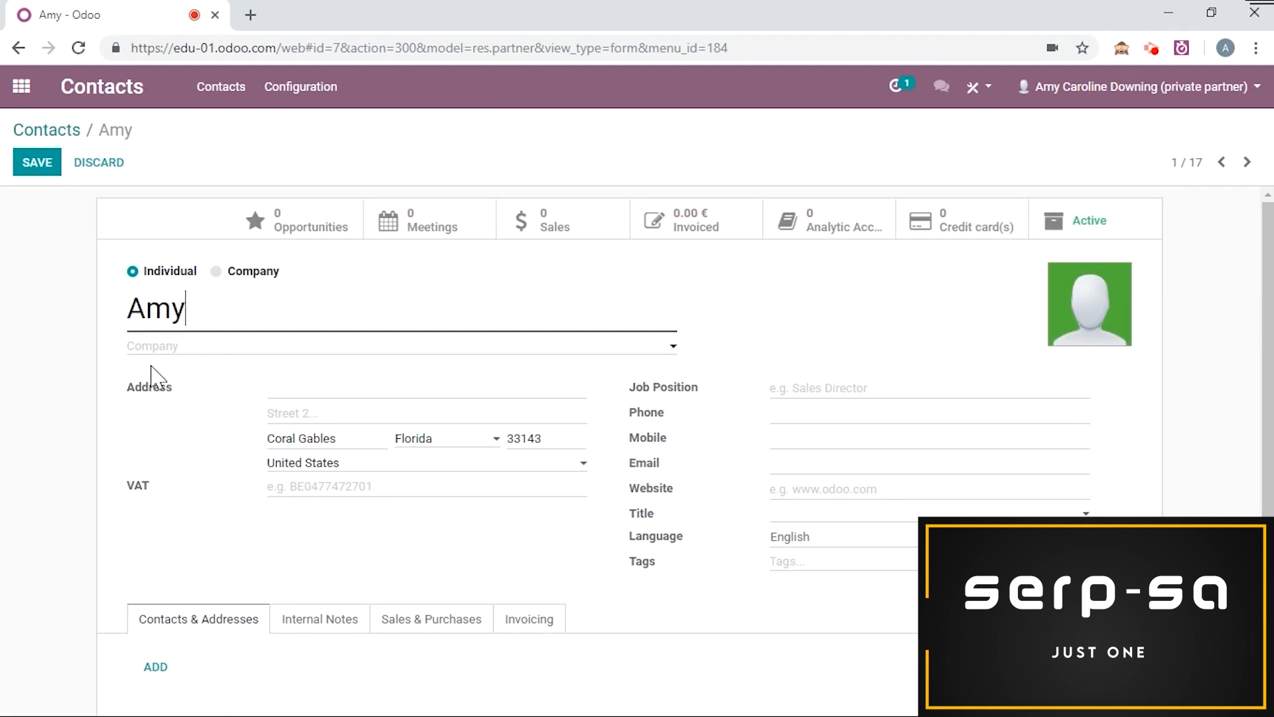
left_click(165, 348)
type("corey")
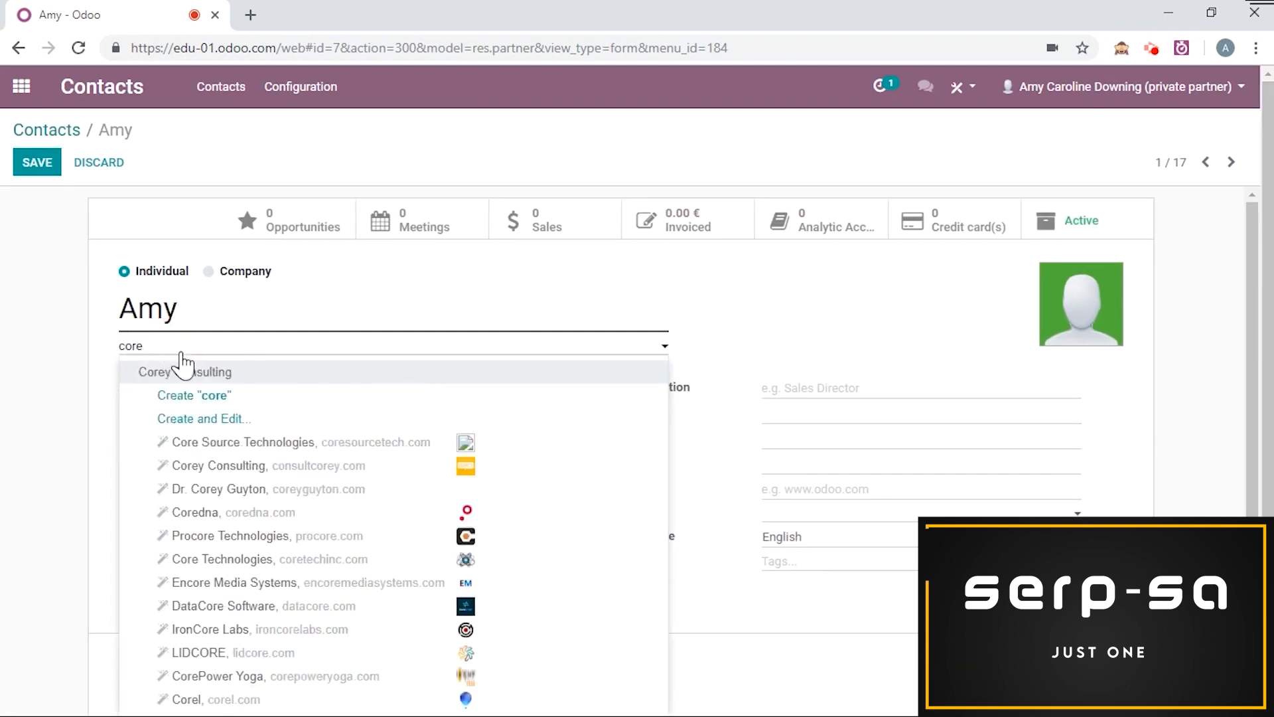
left_click(179, 371)
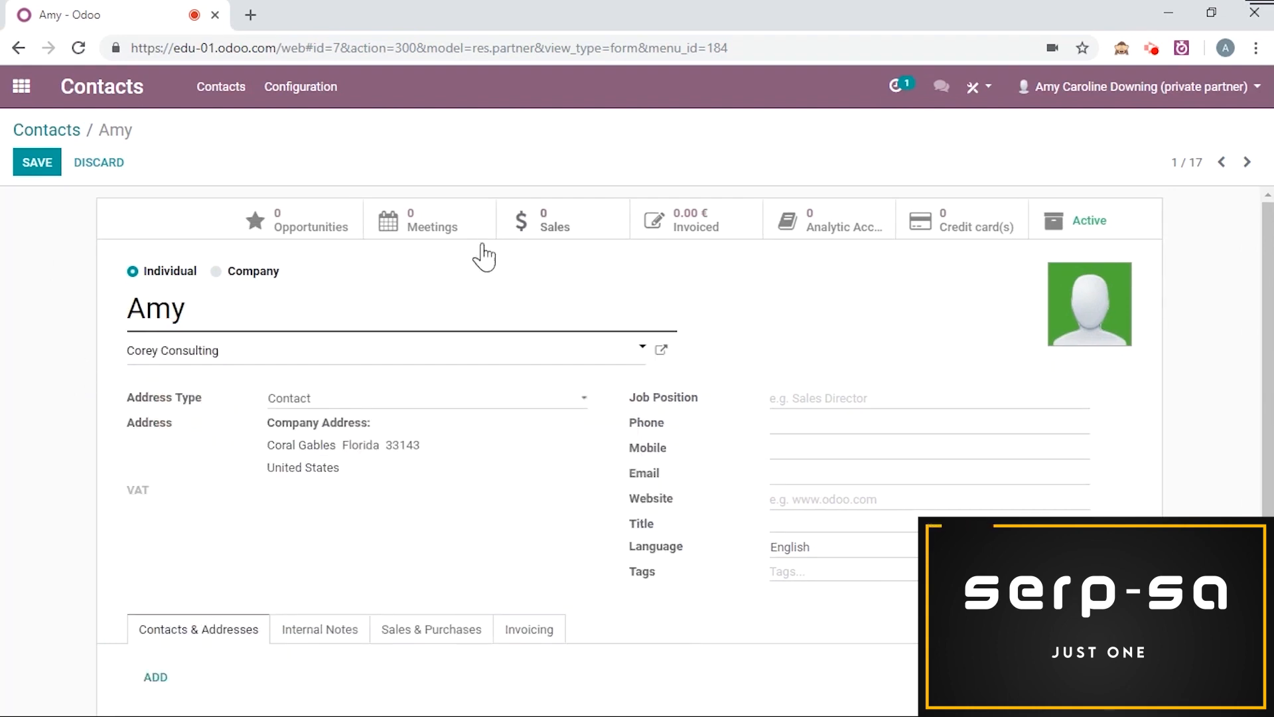
Set the individual contact's job position to Manager and save the record.
scroll(80, 372, "down", 3)
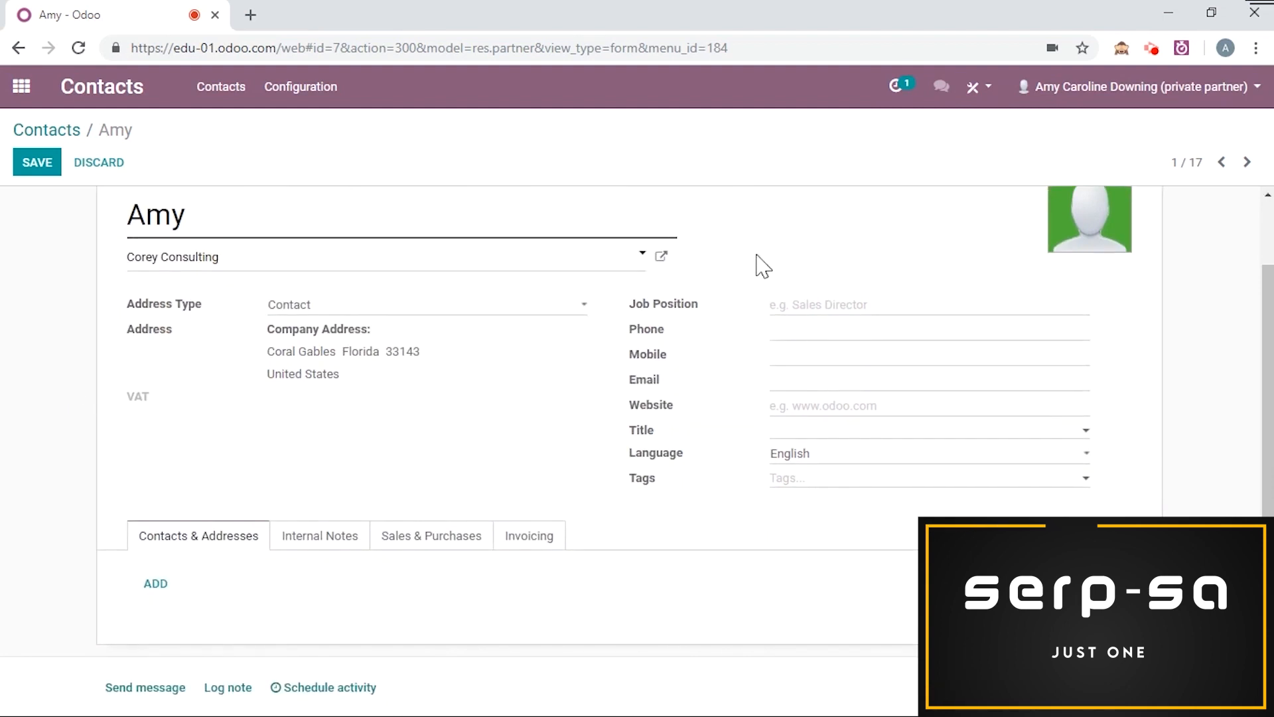
left_click(796, 309)
type("Manager")
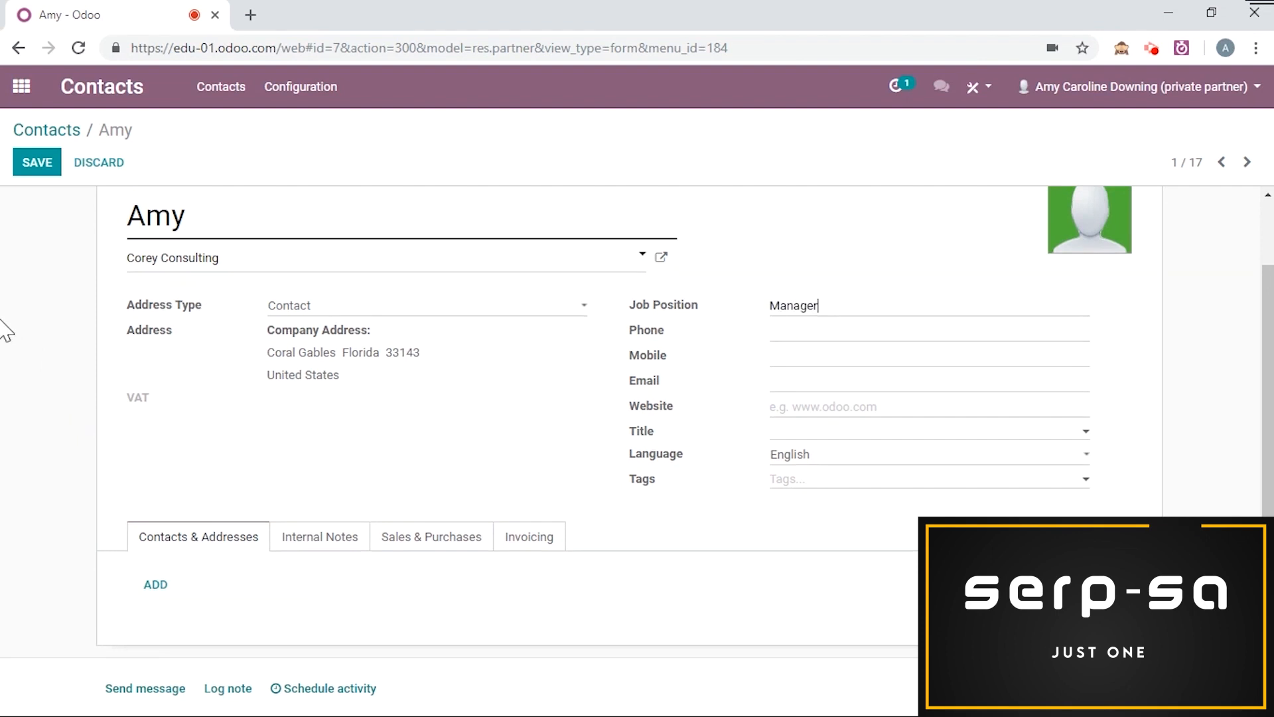
scroll(40, 266, "up", 2)
left_click(41, 168)
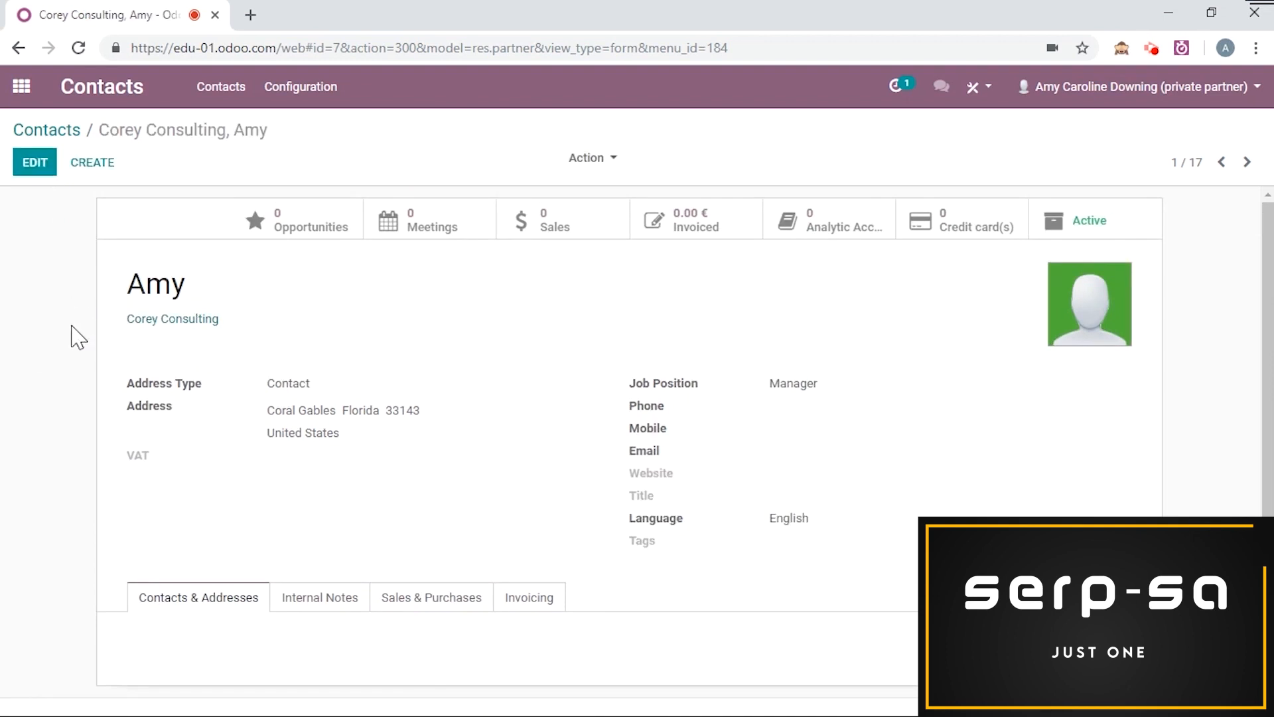
Open the linked Corey Consulting record and view the details of its Manager contact.
left_click(198, 322)
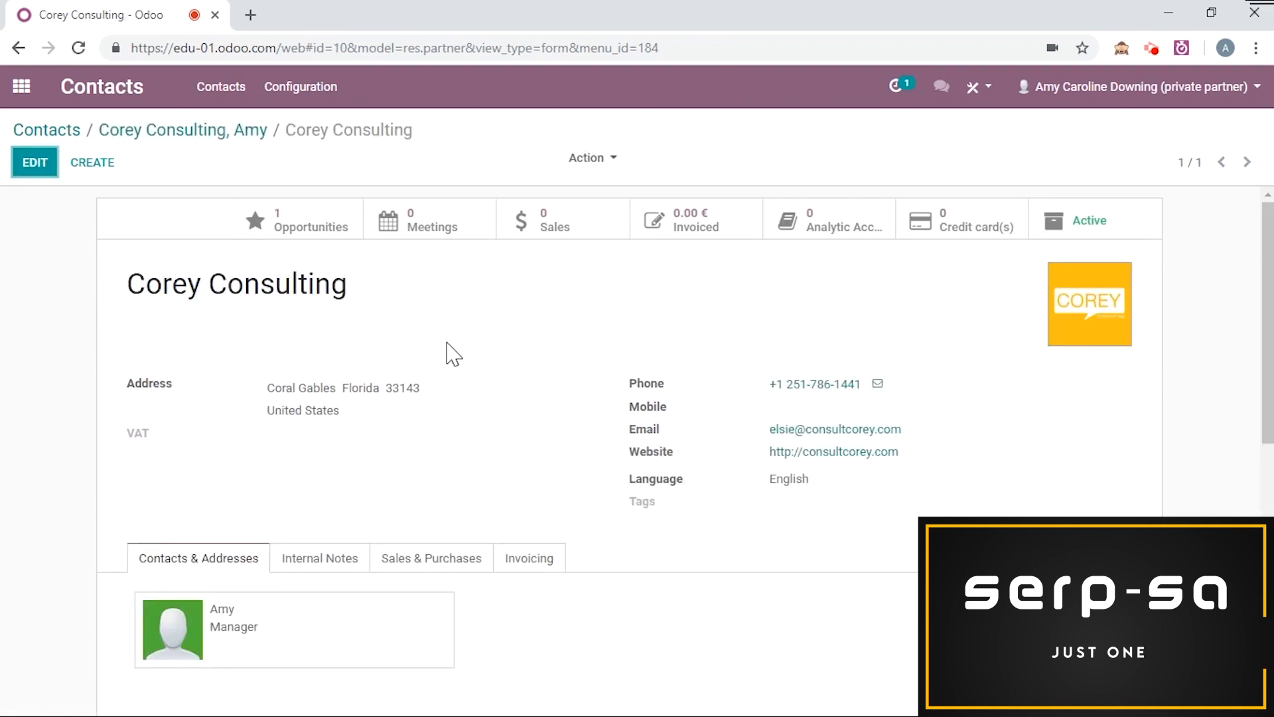
scroll(425, 331, "down", 3)
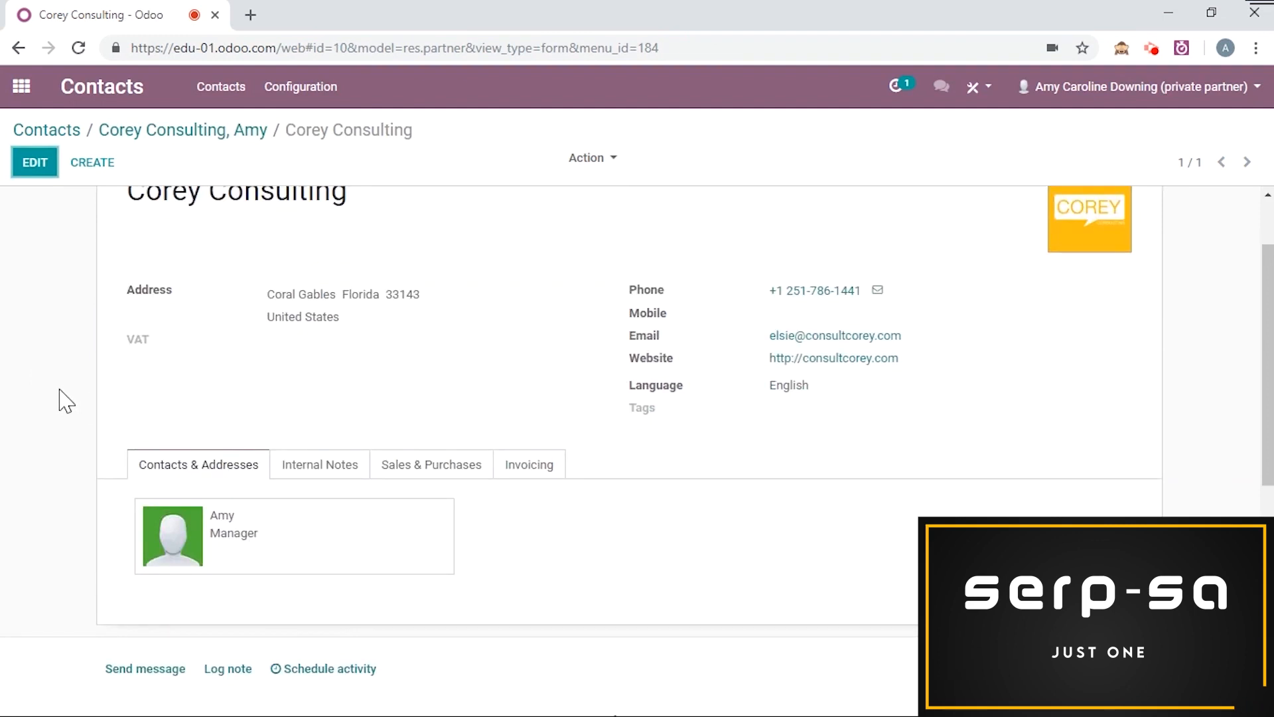
left_click(255, 523)
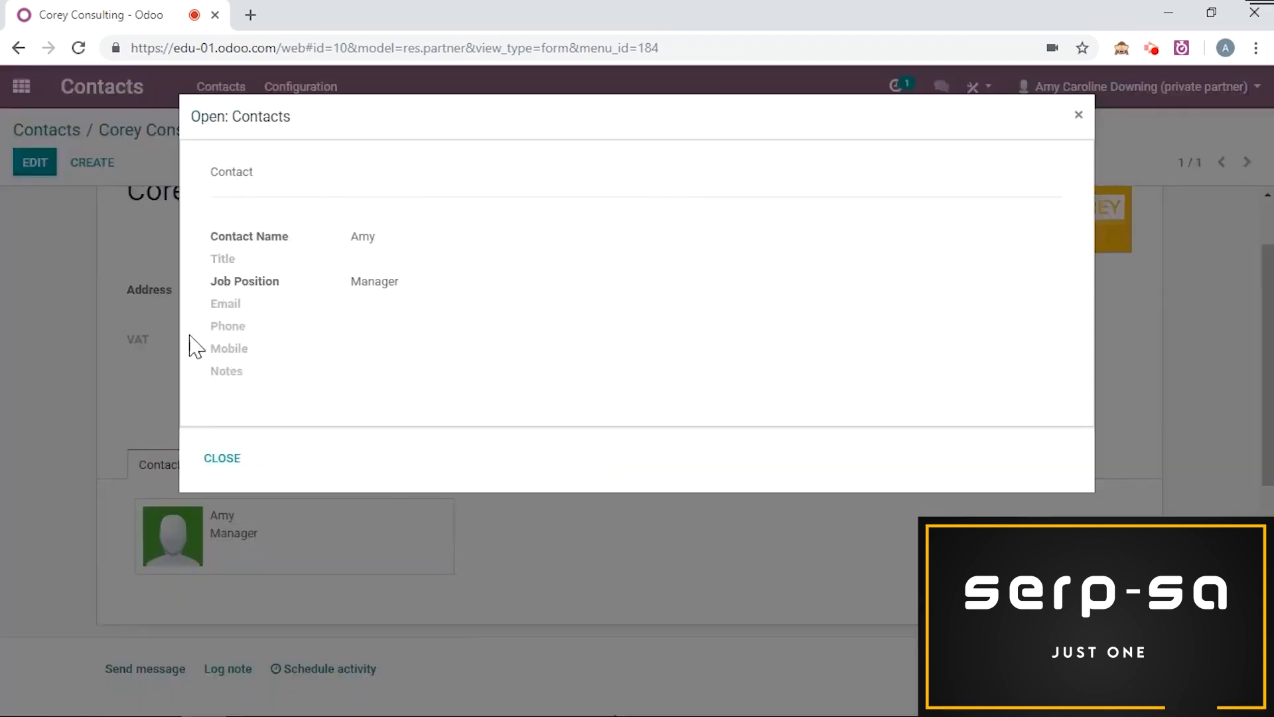
left_click(222, 460)
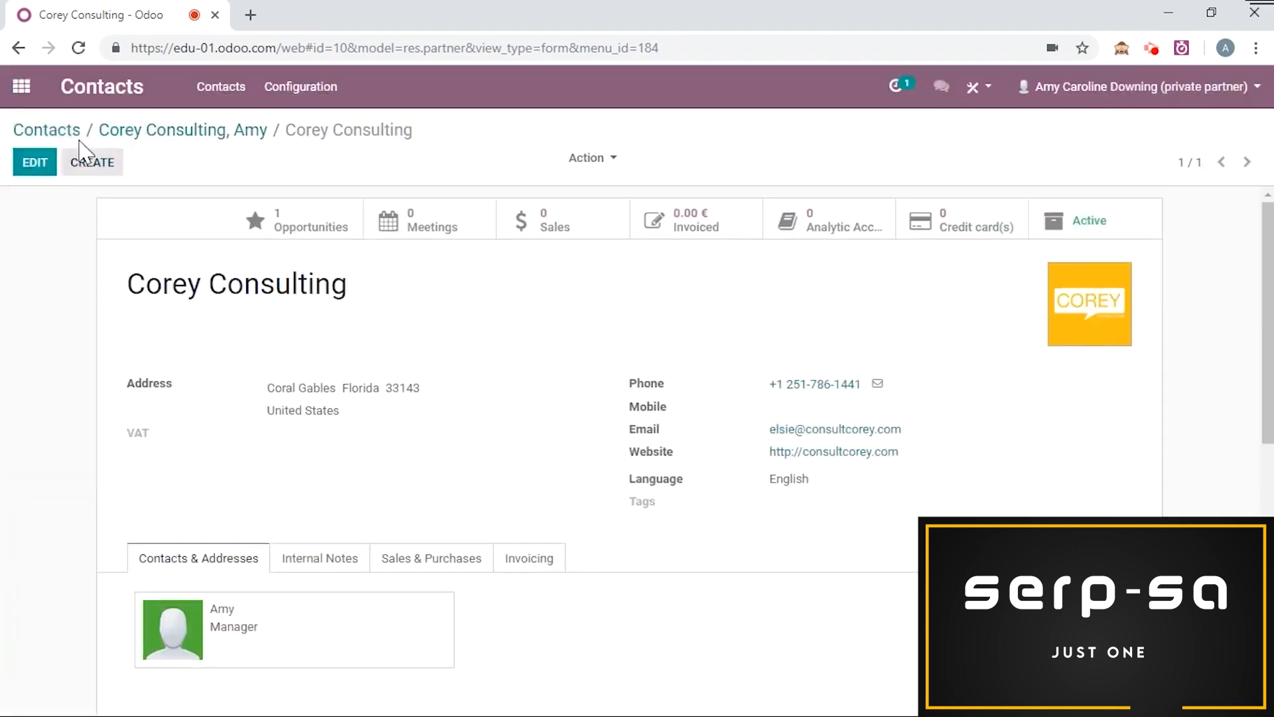
Show all contacts as a list and select the second through fifth records, including Belighted and Corey Consulting.
left_click(39, 136)
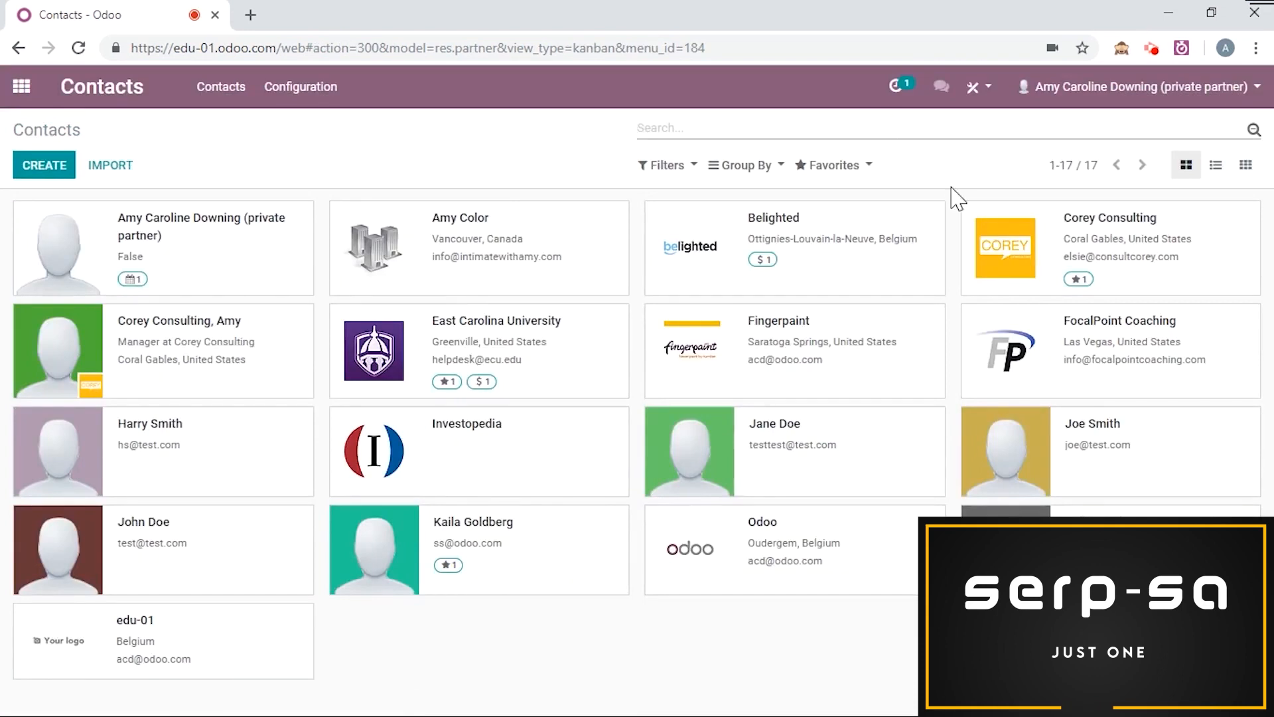
left_click(1216, 166)
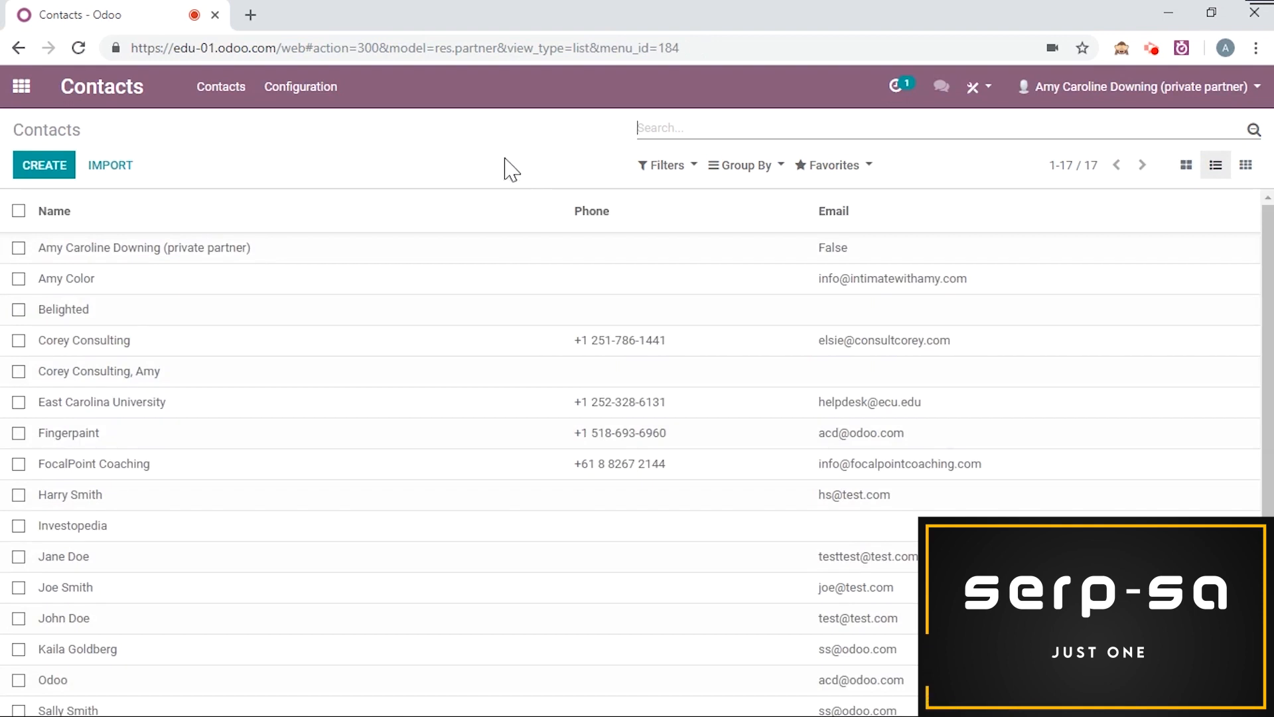
left_click(19, 278)
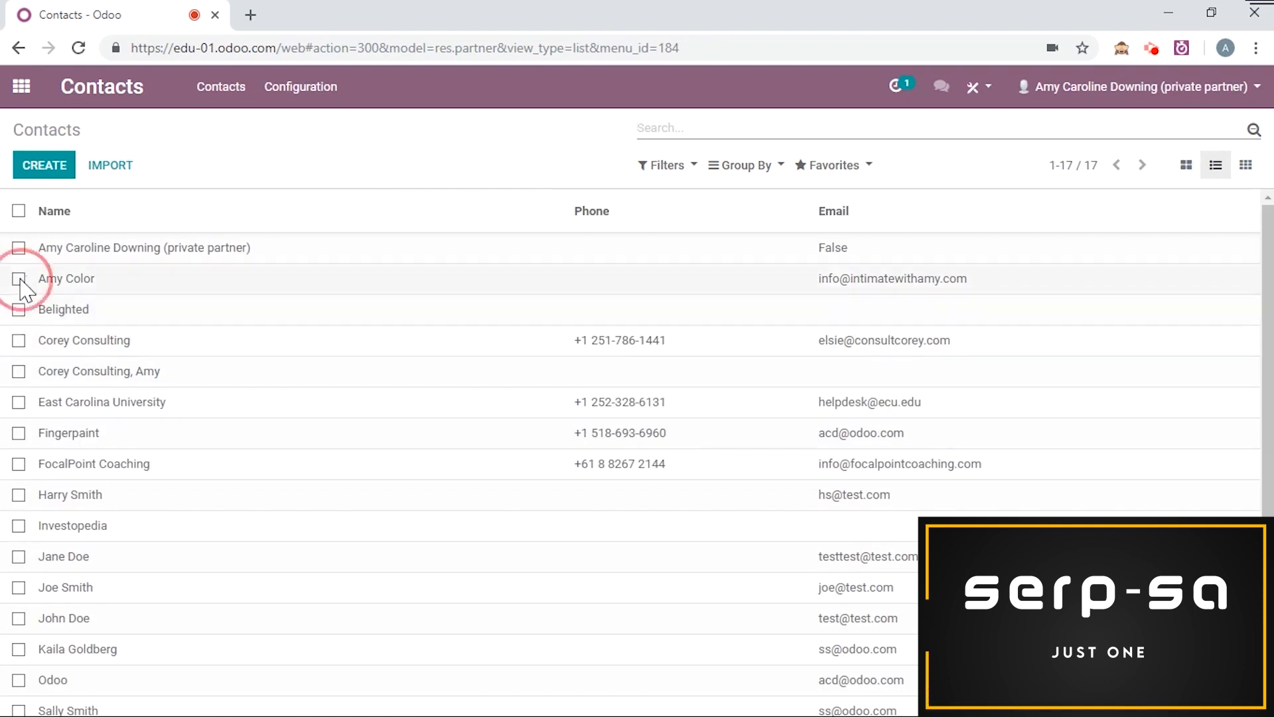
left_click(19, 309)
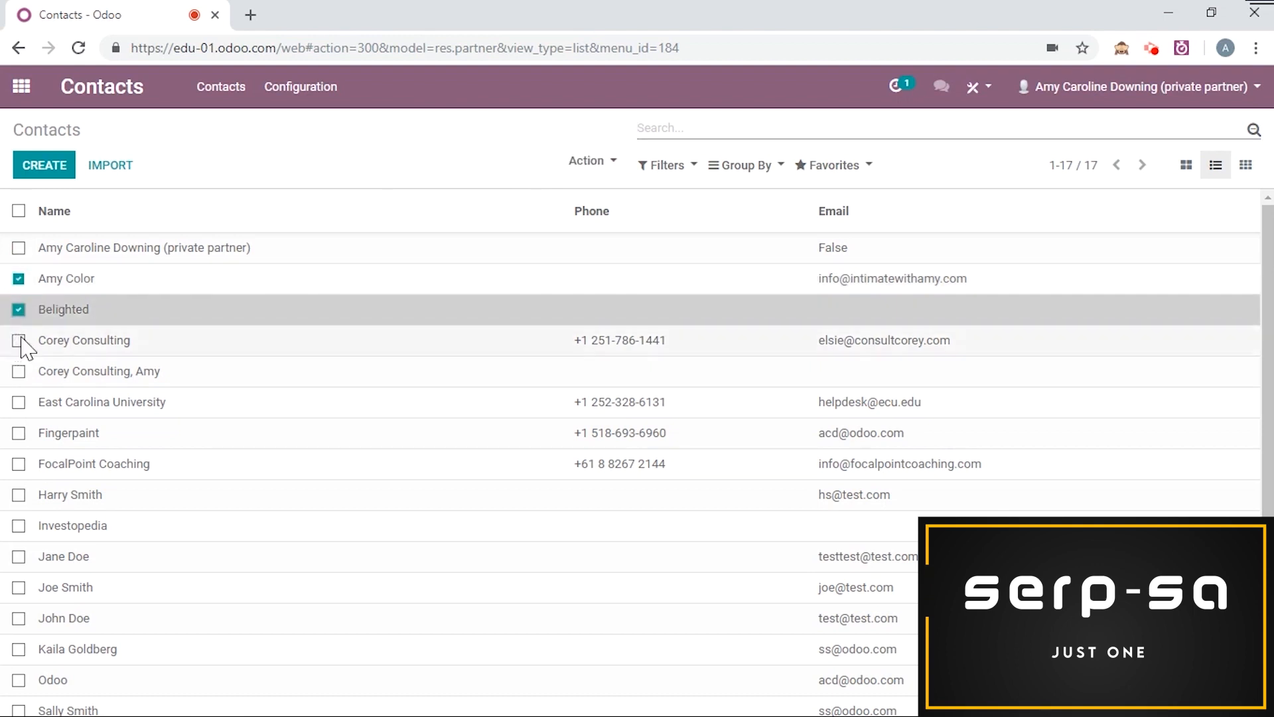
left_click(18, 341)
left_click(19, 371)
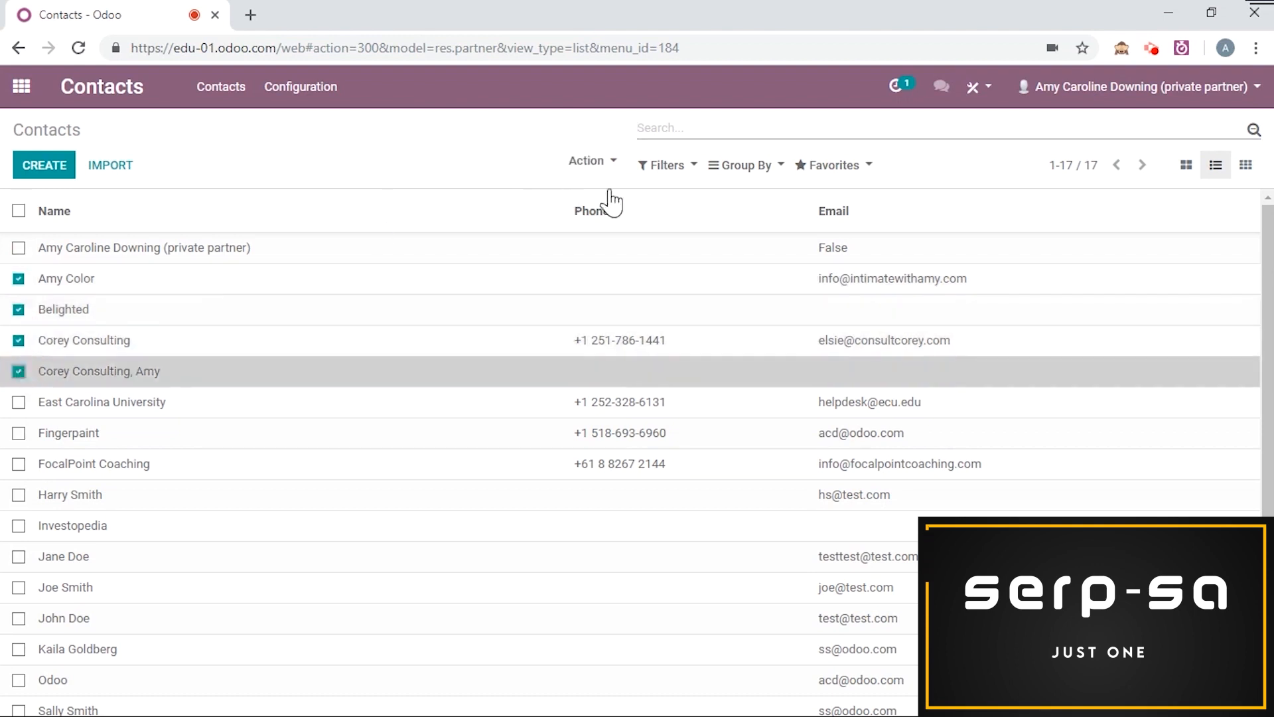
Start a data export of the selected contacts and choose the import-compatible "Update data" option.
left_click(585, 160)
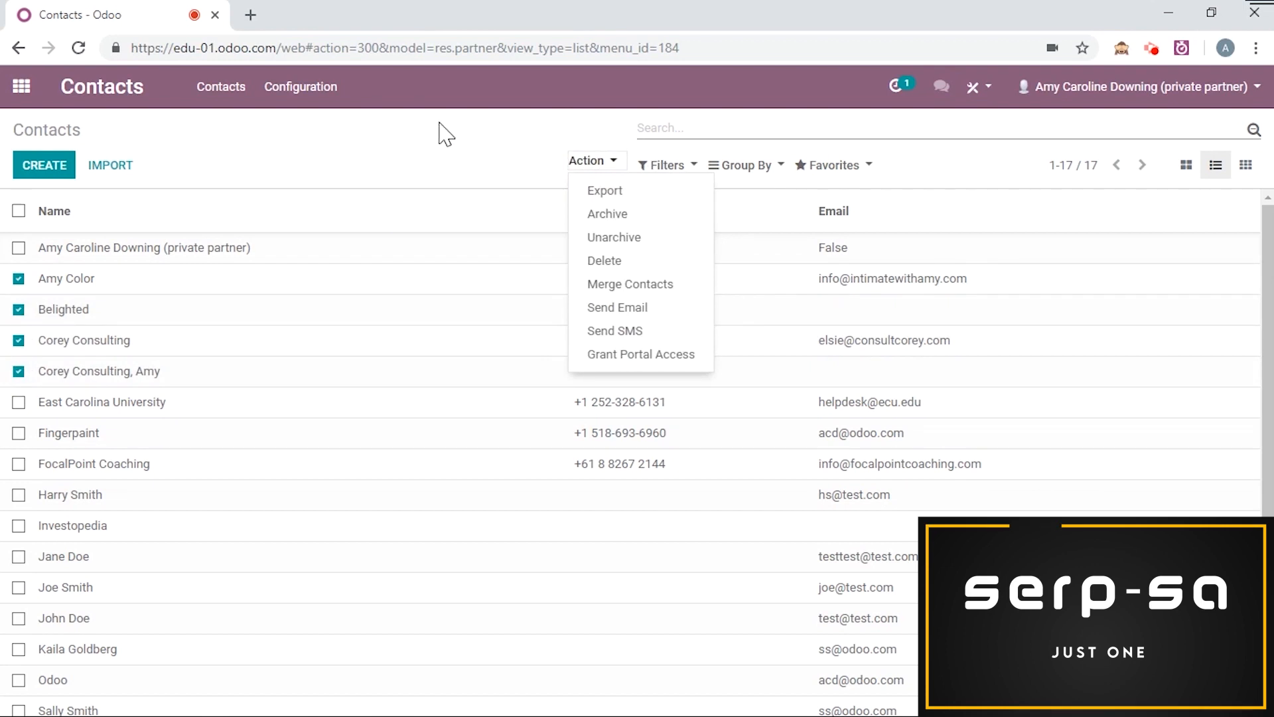
left_click(620, 210)
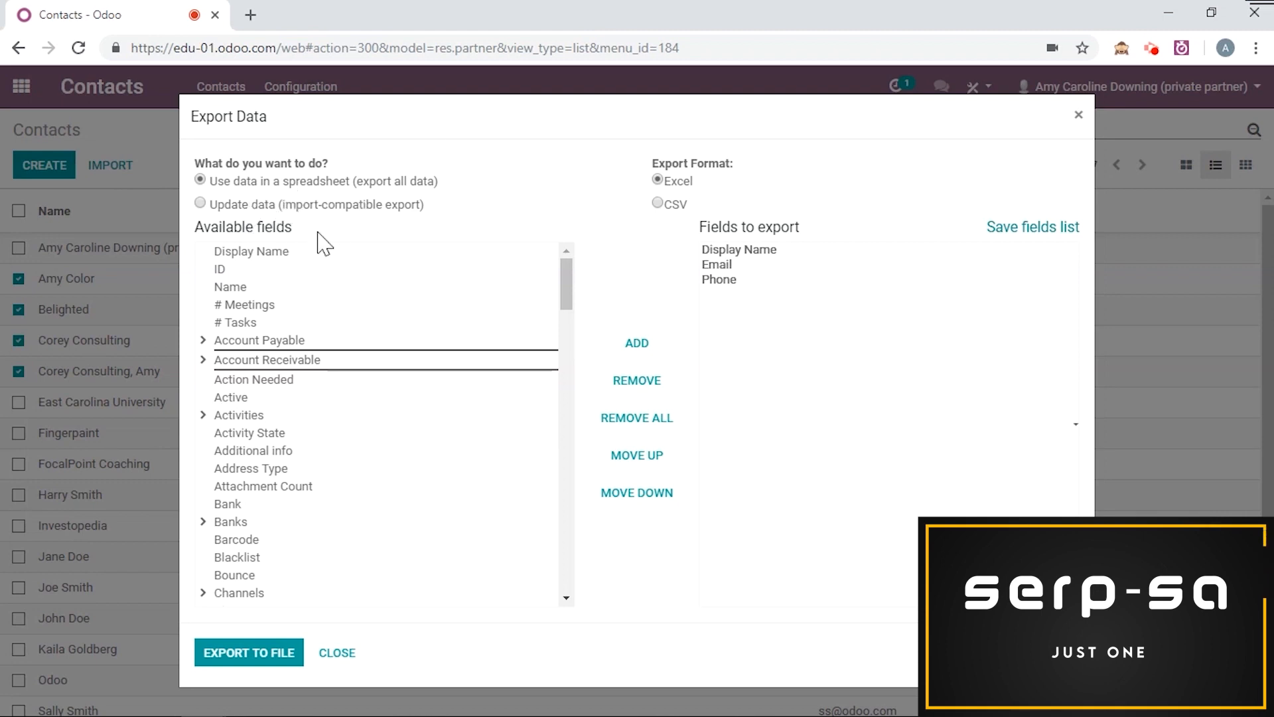
left_click(204, 205)
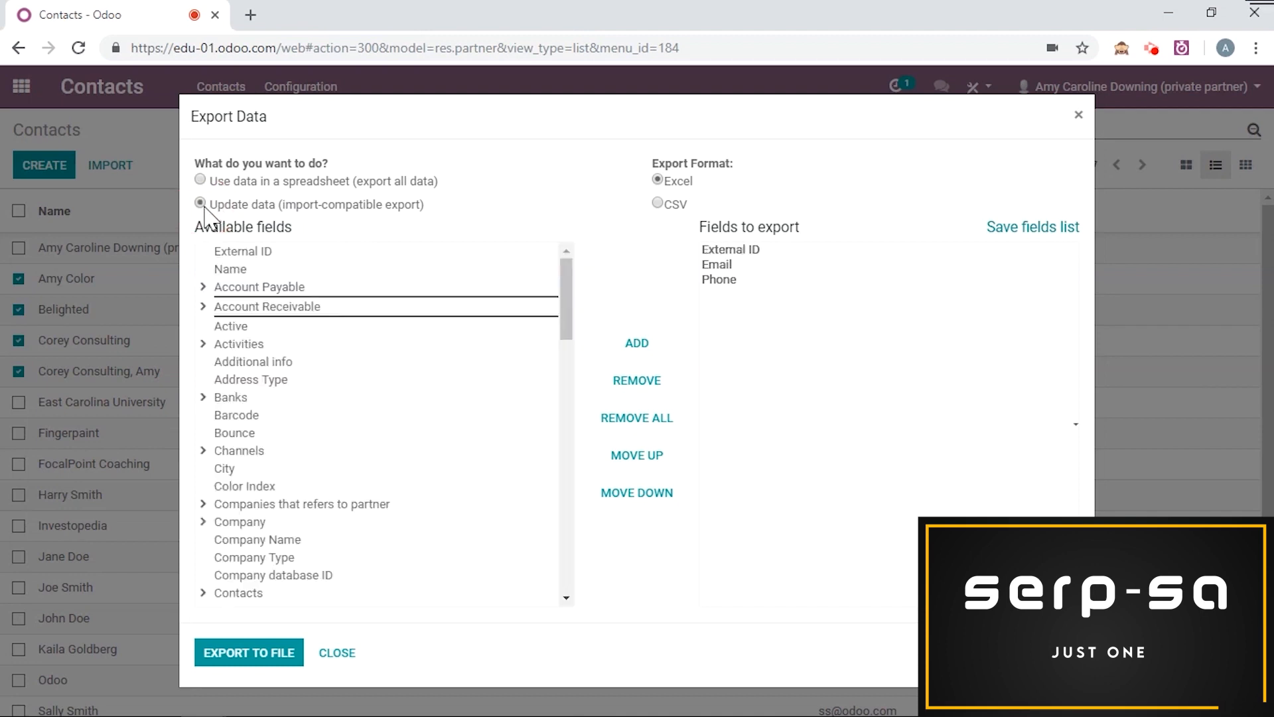
Add Name and Country/Country Name to the fields to export, and close the export without creating a file.
left_click(266, 269)
left_click(637, 343)
scroll(319, 345, "down", 3)
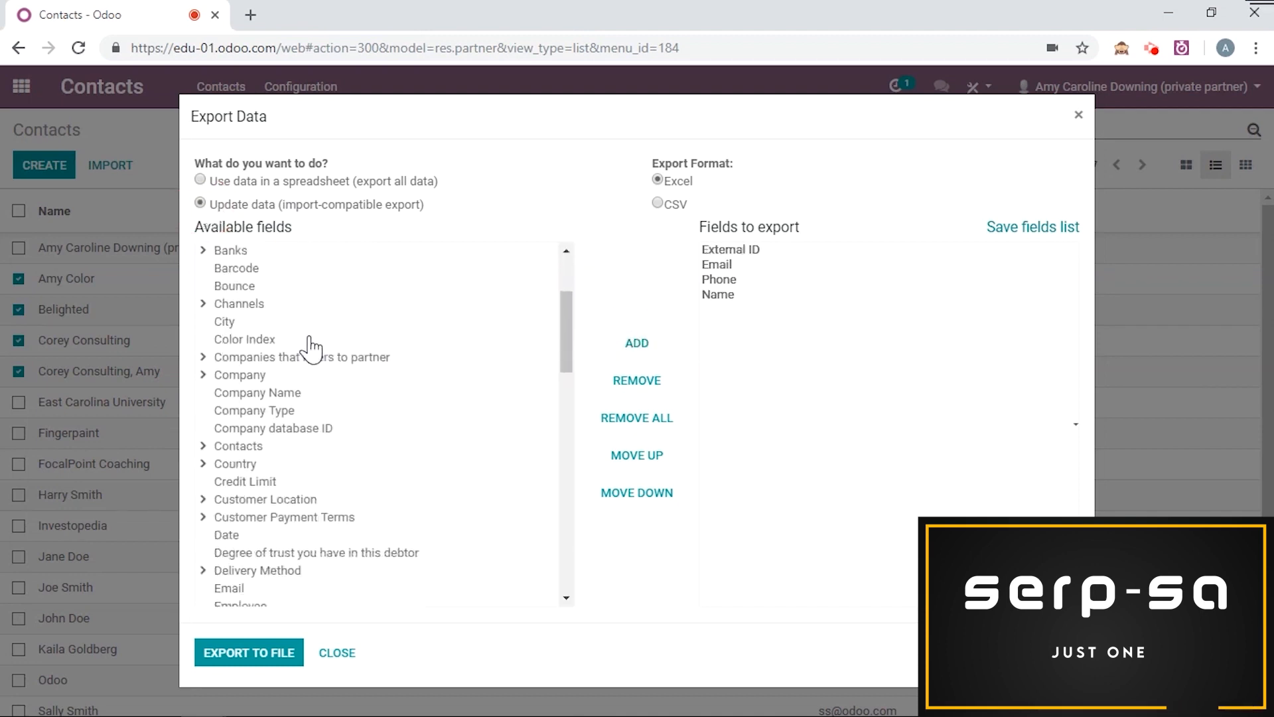
left_click(235, 425)
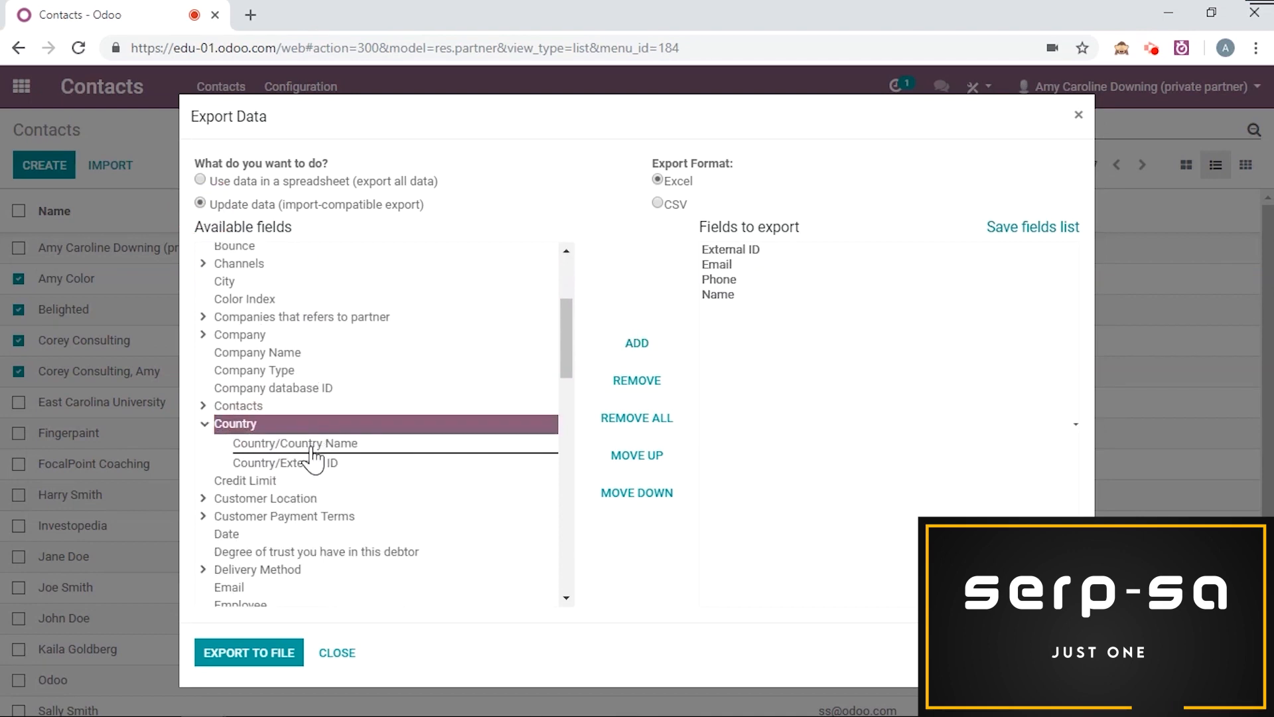
left_click(312, 443)
left_click(637, 343)
scroll(399, 412, "down", 3)
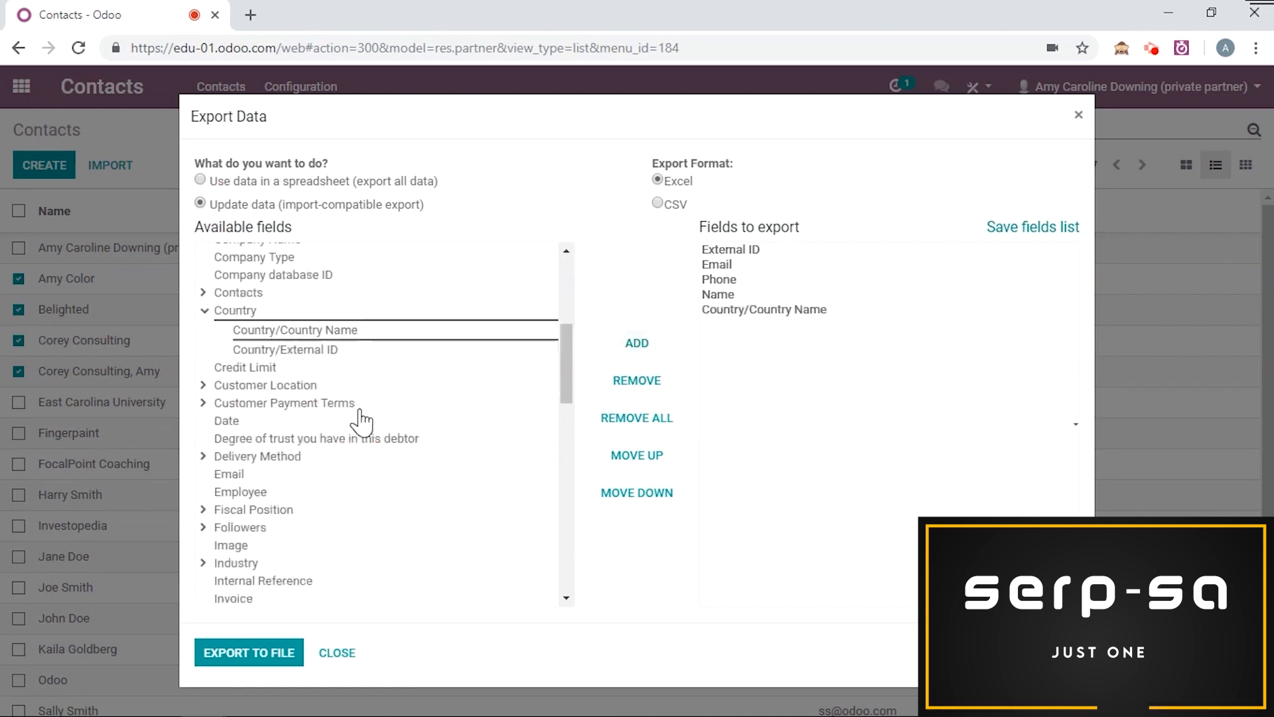
left_click(272, 401)
left_click(637, 343)
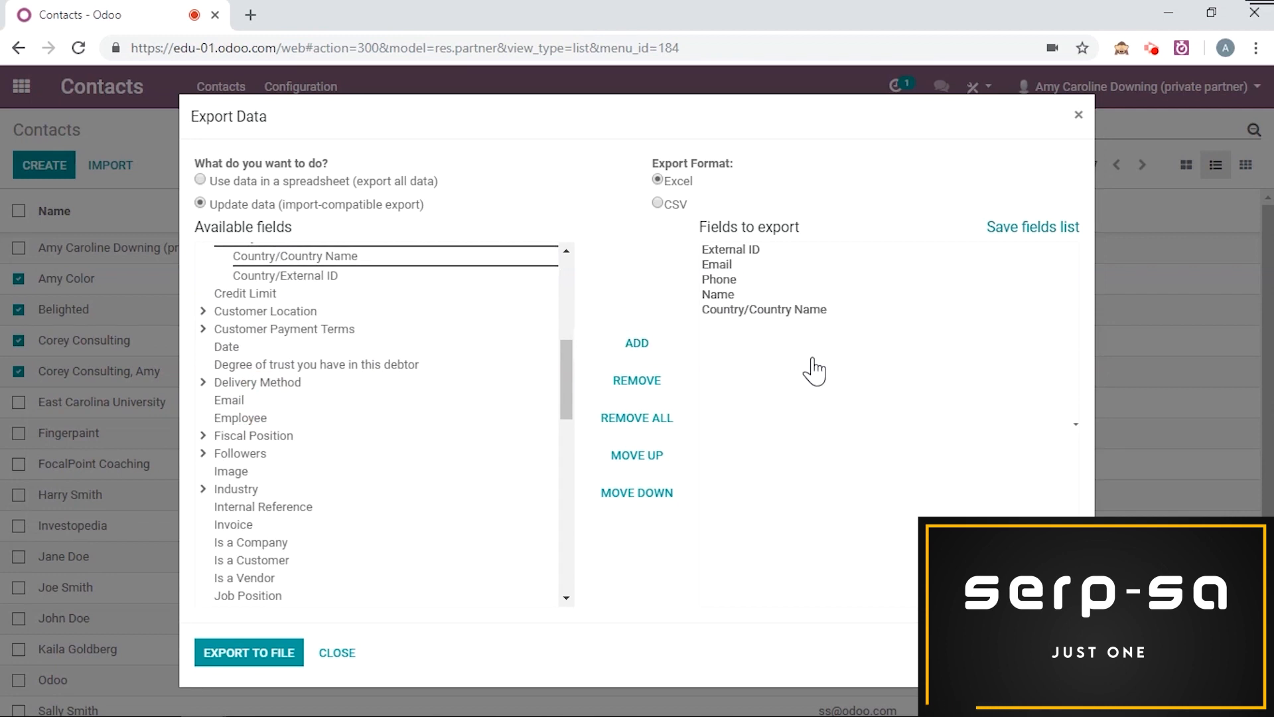
left_click(357, 654)
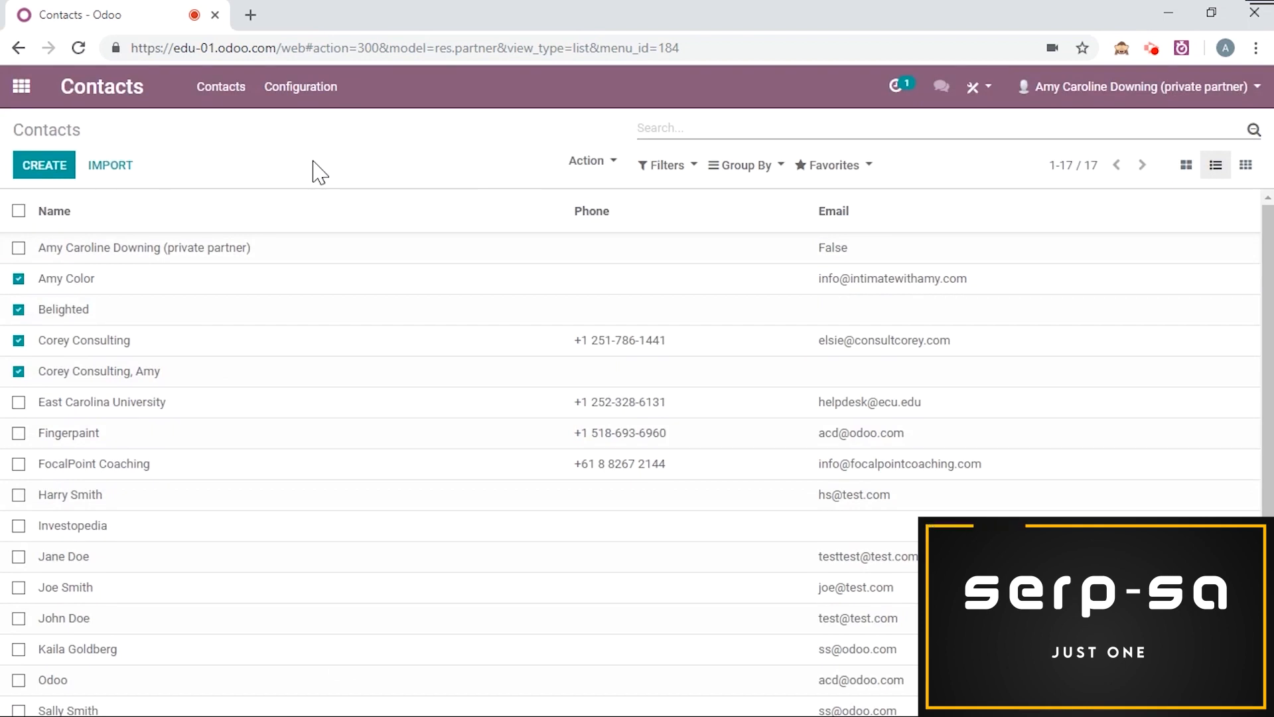
Start a contacts import and load the TTTT Excel file.
left_click(111, 168)
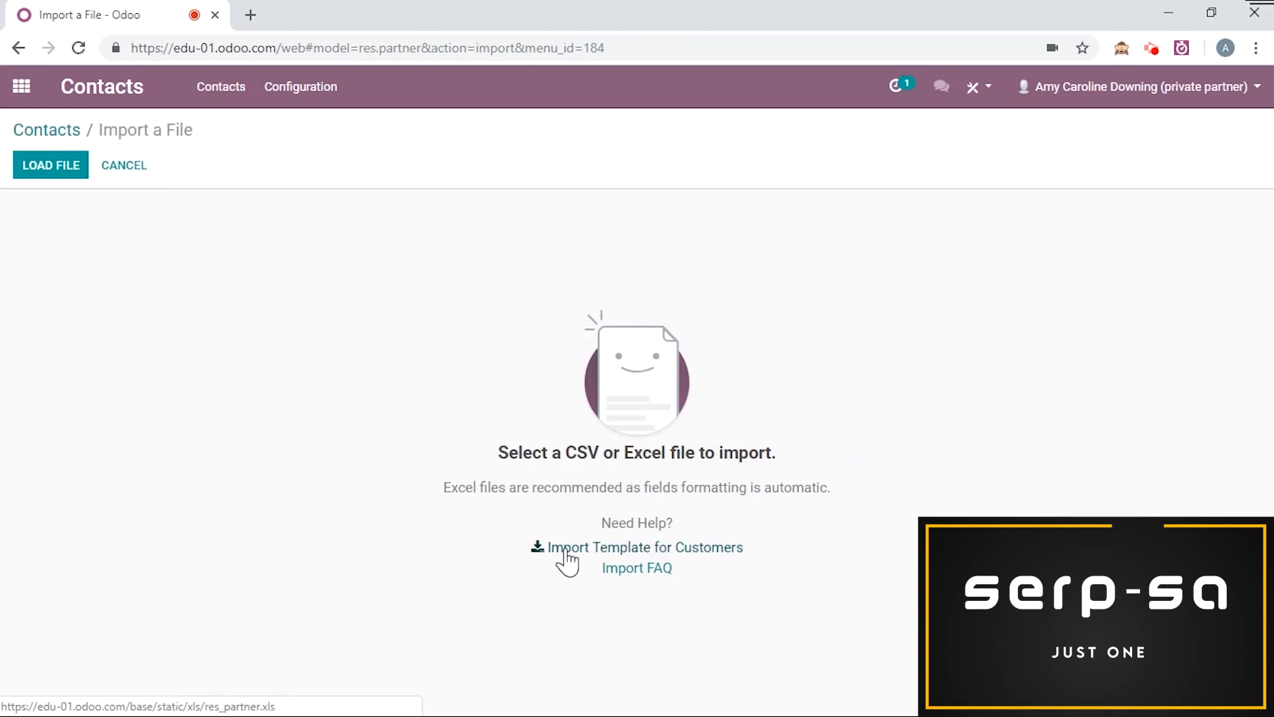
left_click(62, 163)
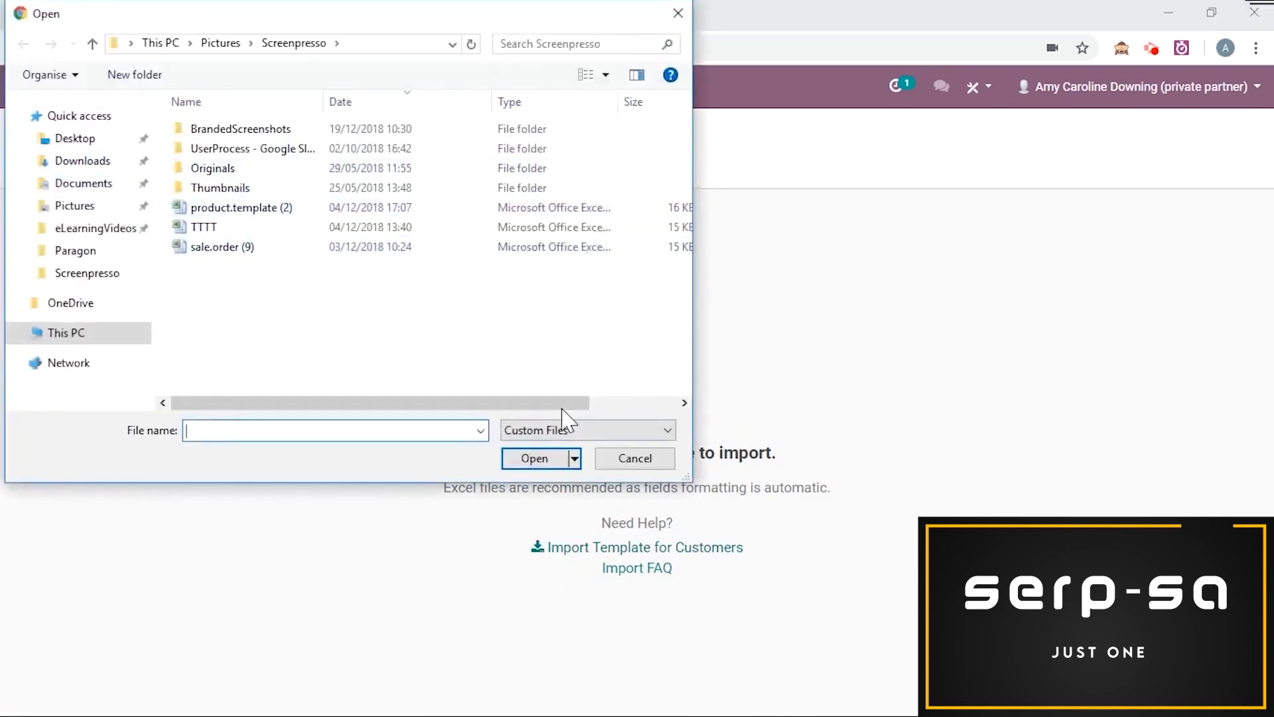
left_click(234, 227)
left_click(535, 458)
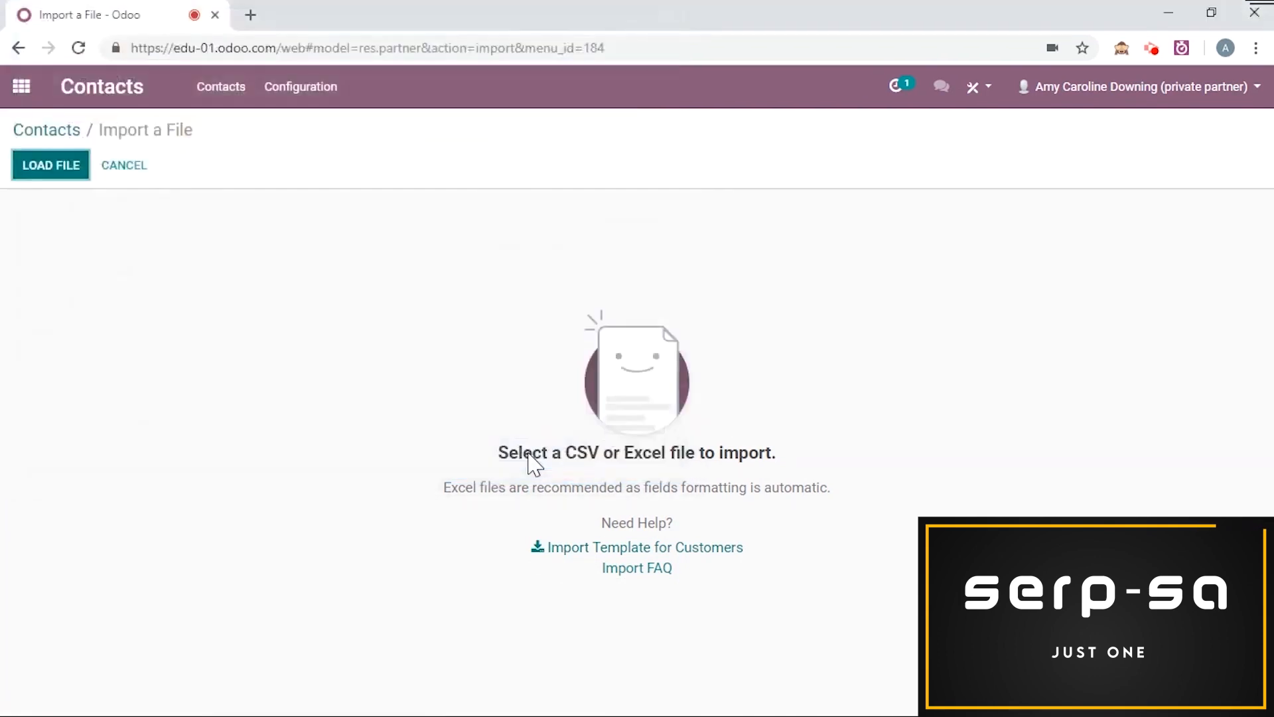